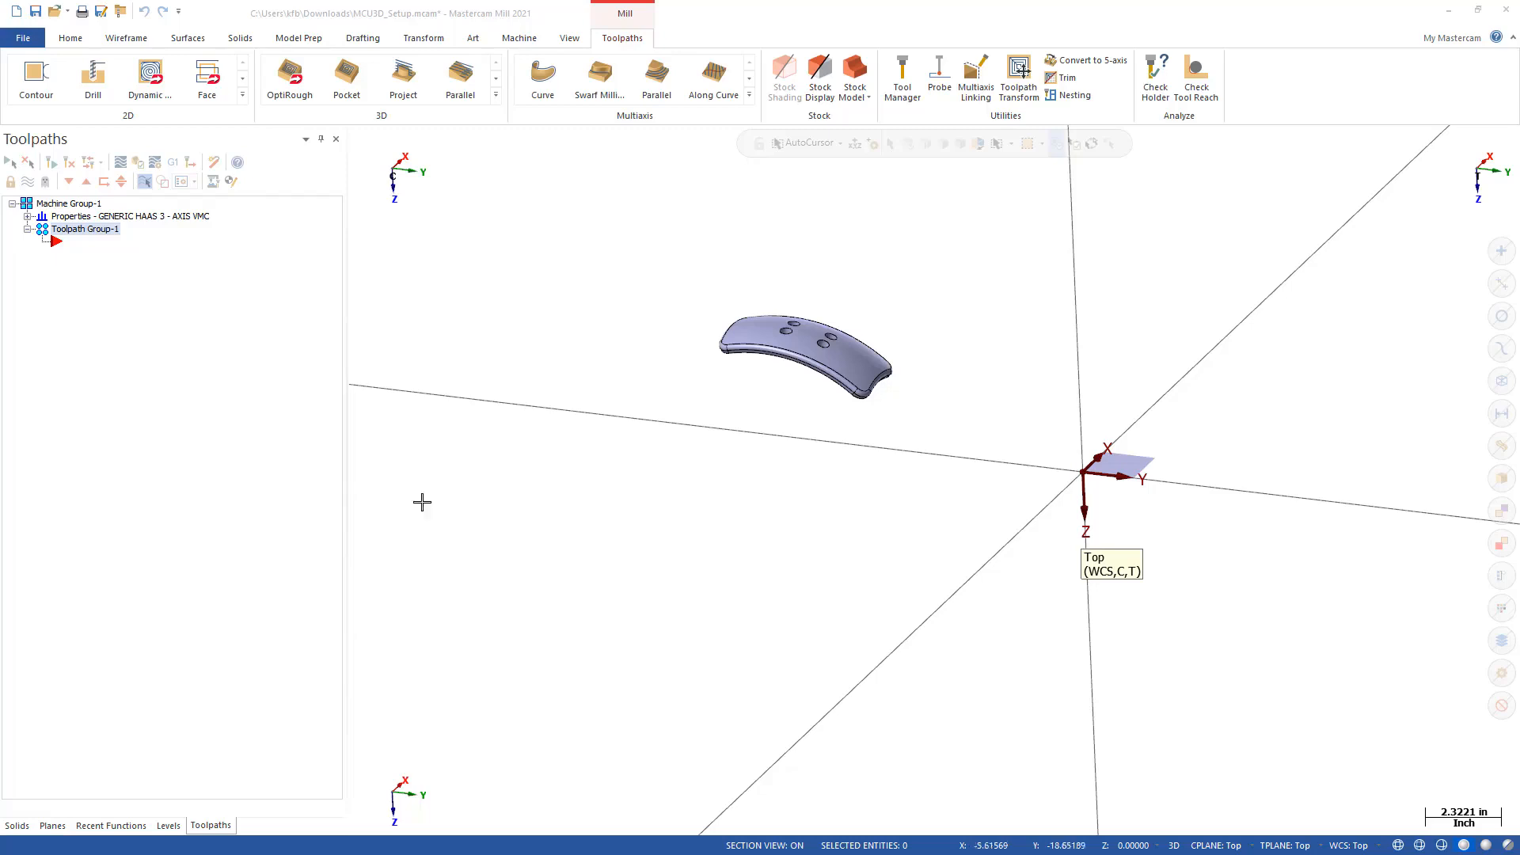
Create level 10, make it active and name it "Bounding Box"
click(166, 826)
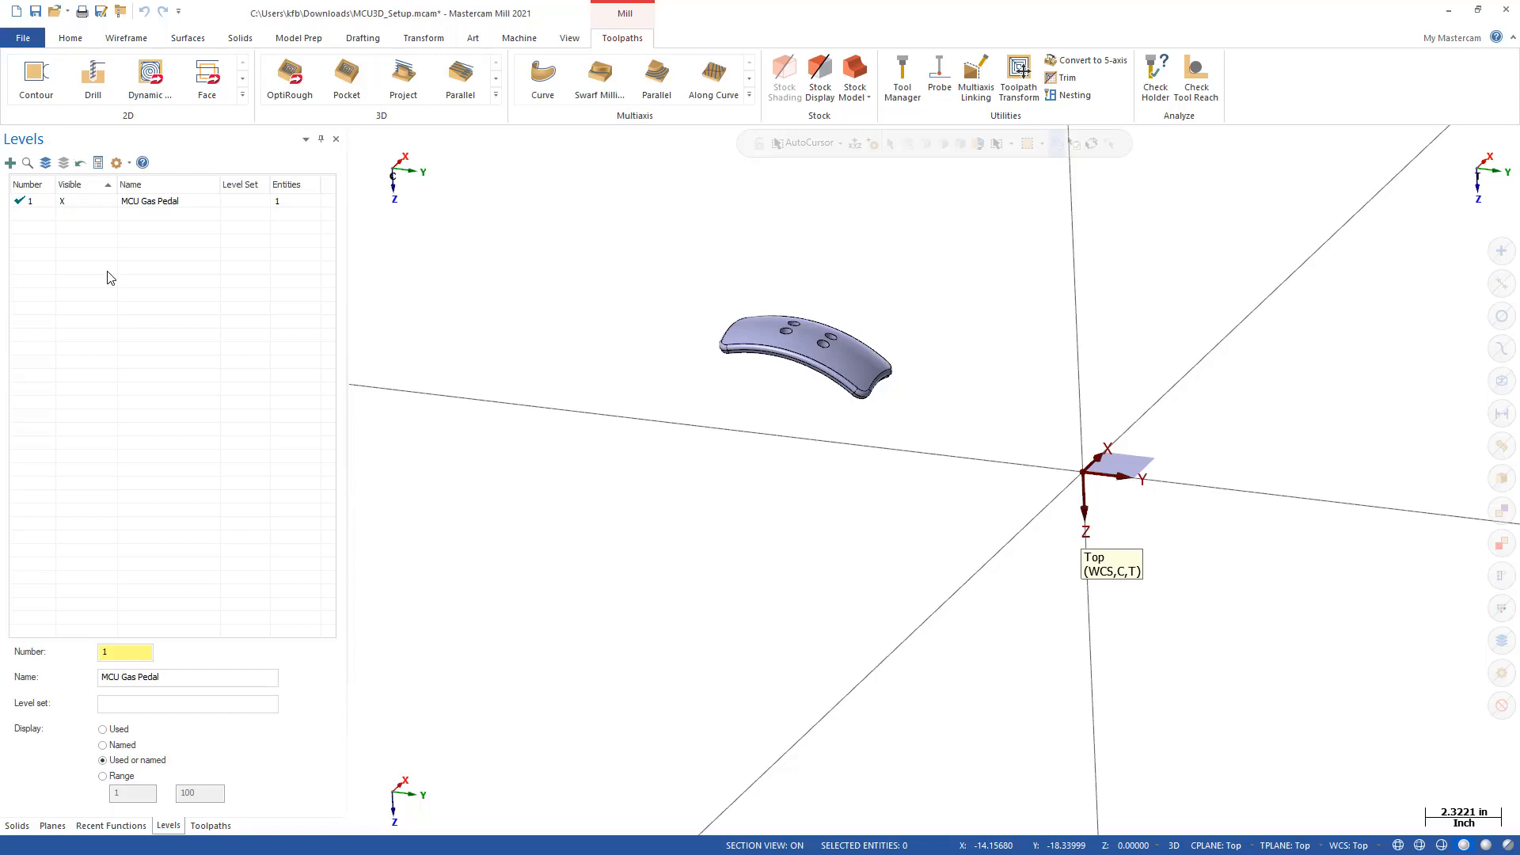
double_click(121, 653)
text(10)
key(Return)
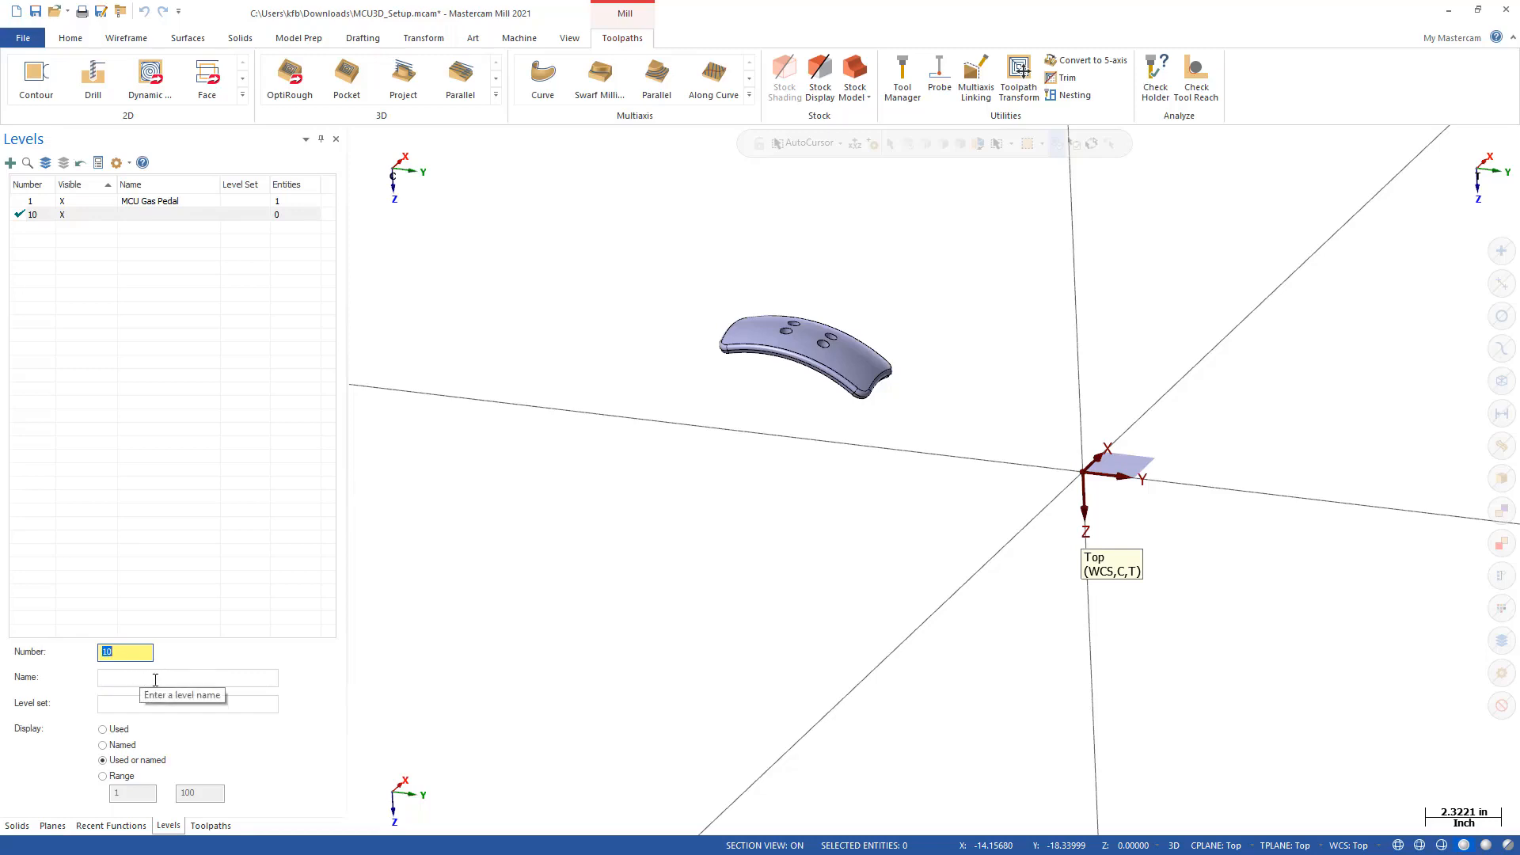
click(143, 216)
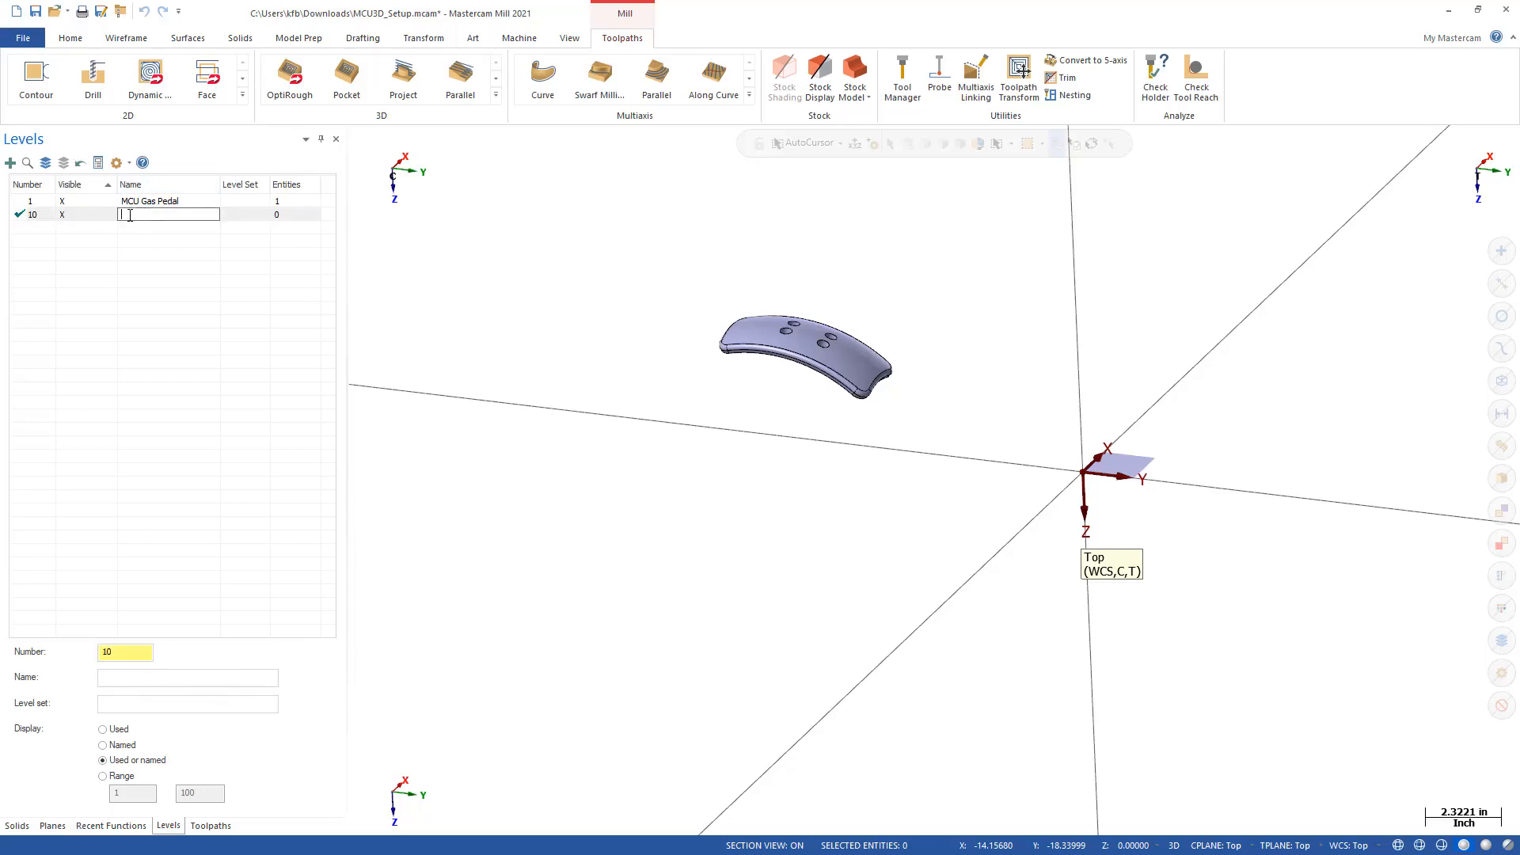
text(Bounding Box)
key(Return)
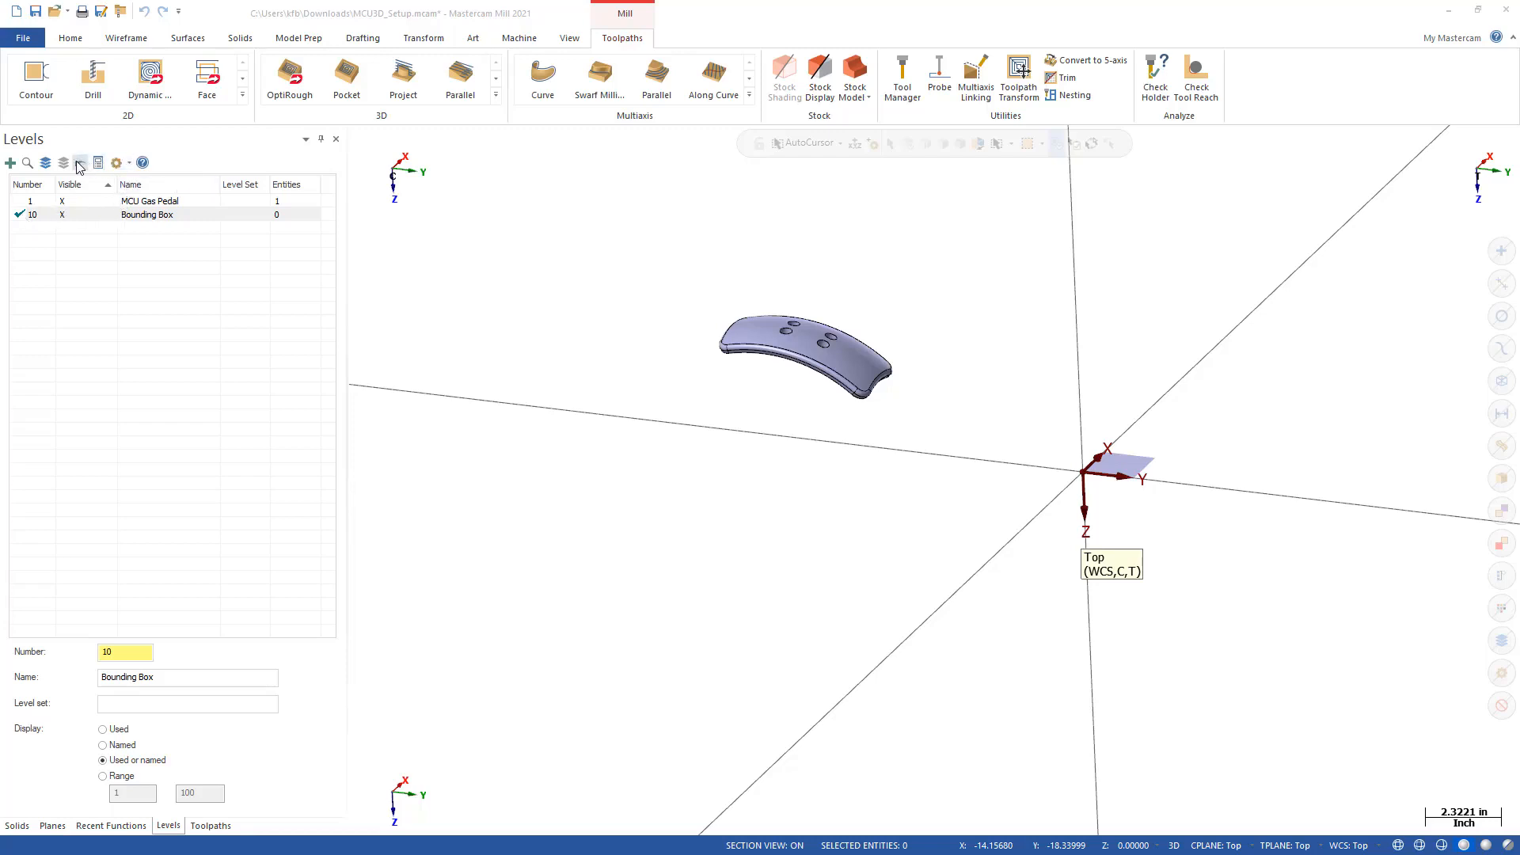
click(129, 163)
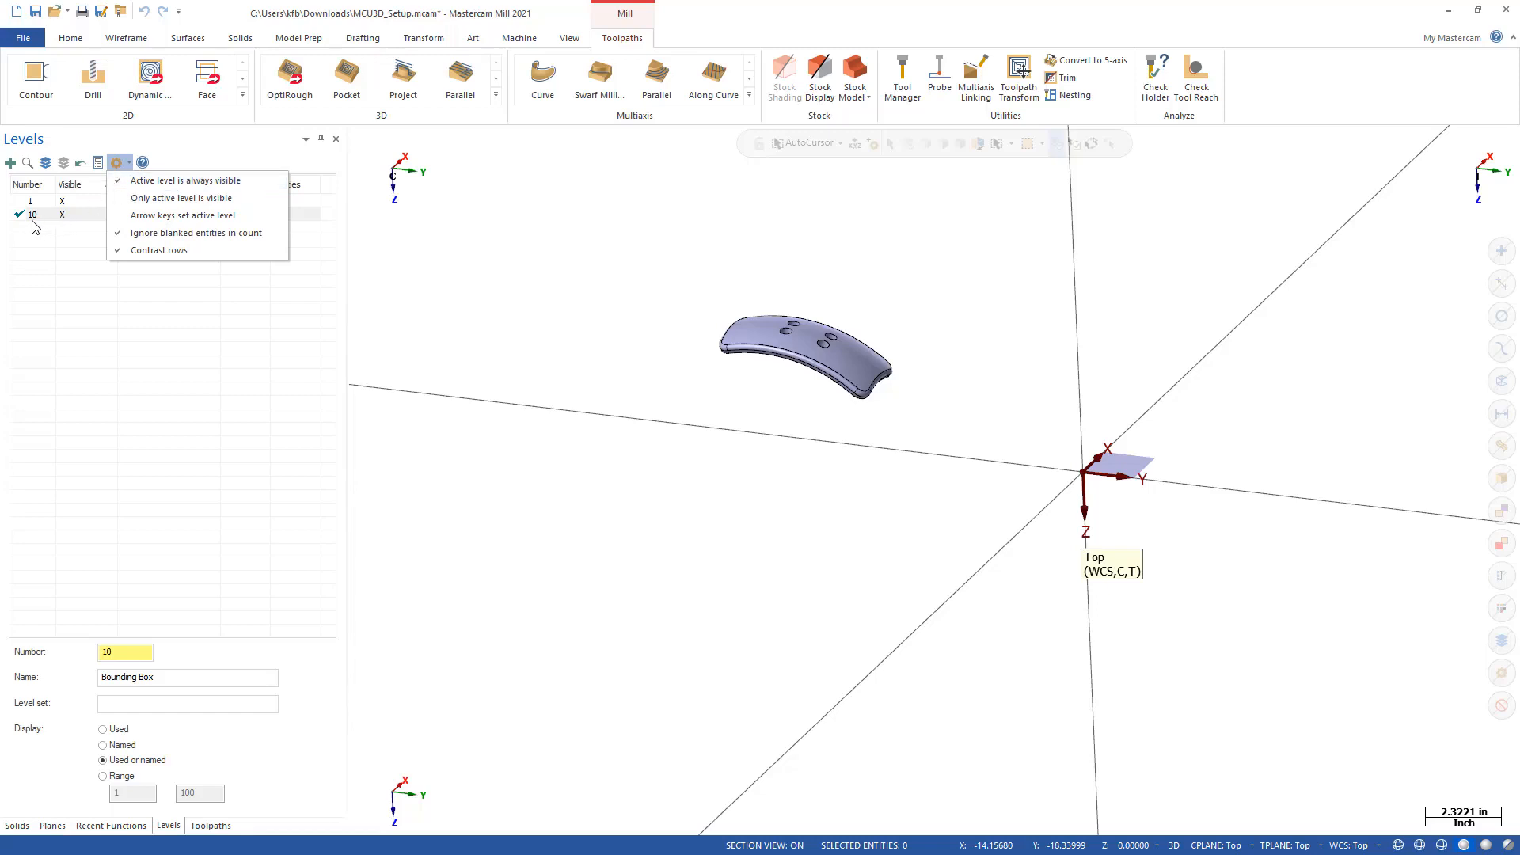
Create a rectangular bounding box around the gas pedal solid, generating lines and arcs plus corner points
click(127, 38)
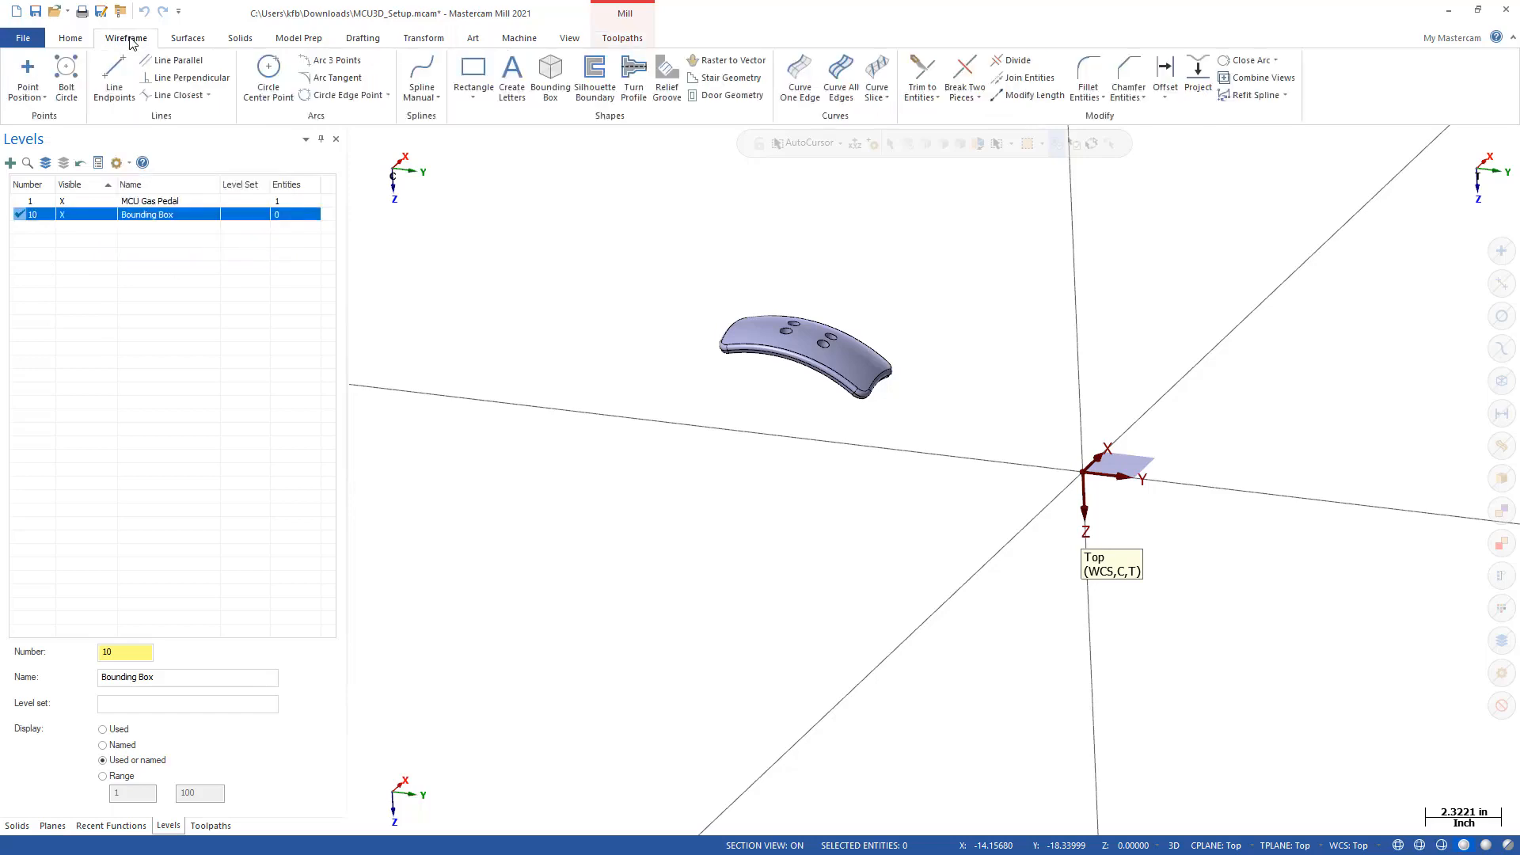
click(552, 77)
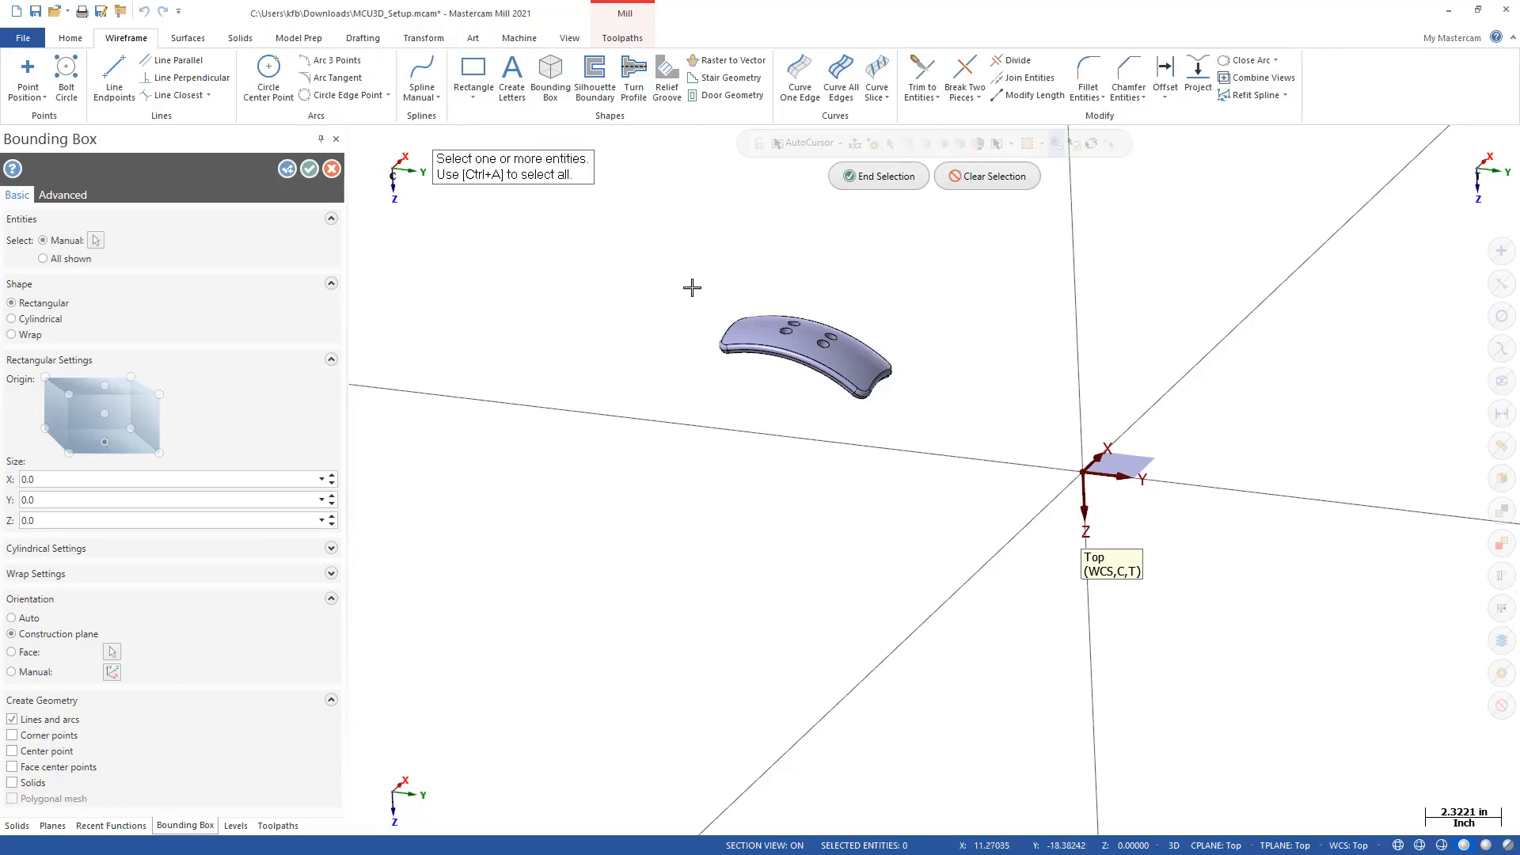
click(798, 345)
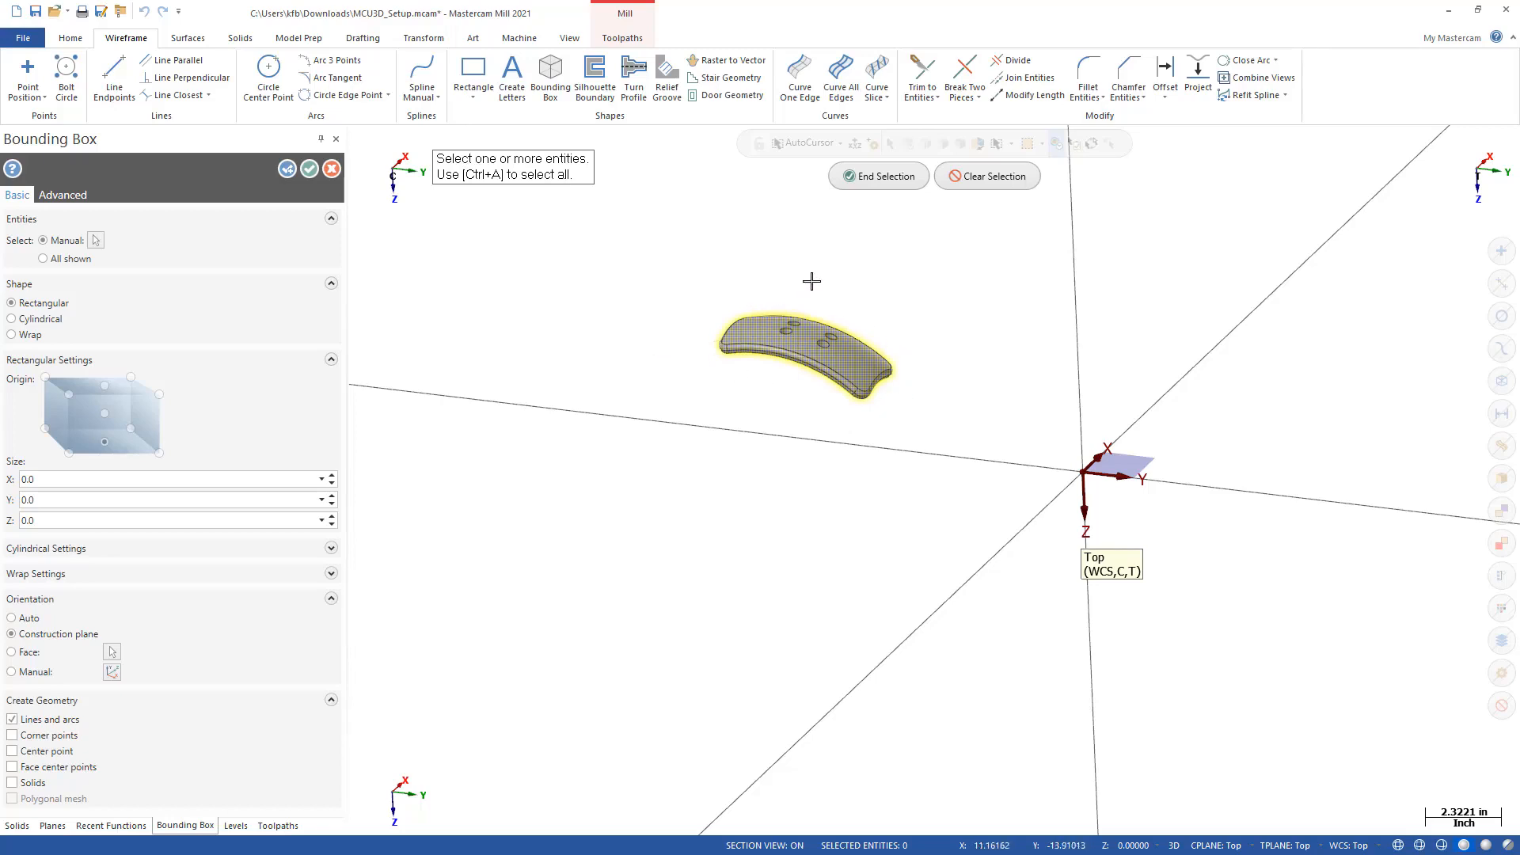
click(881, 177)
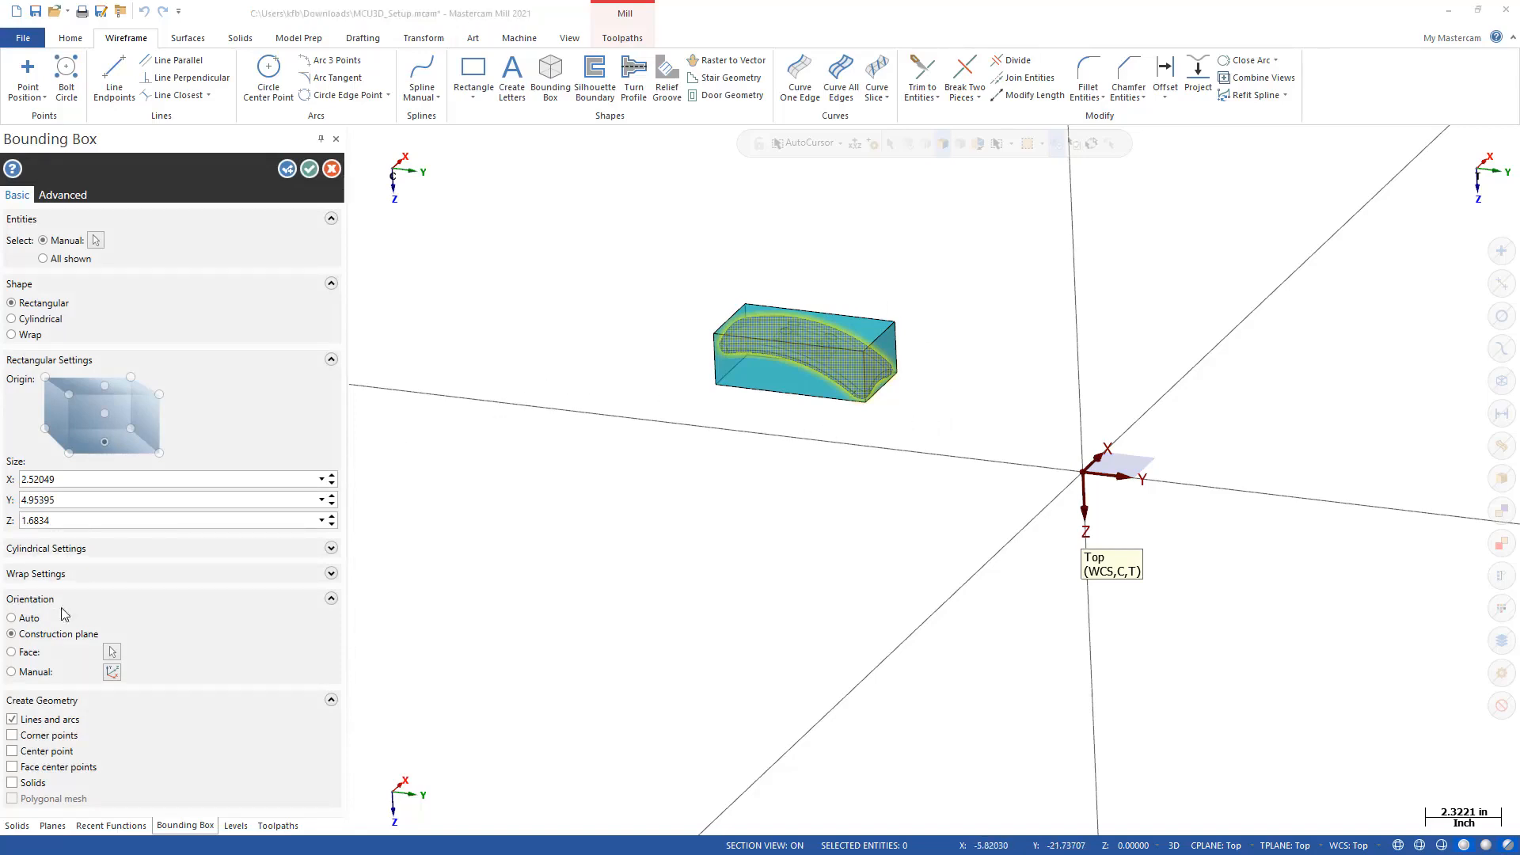
click(36, 737)
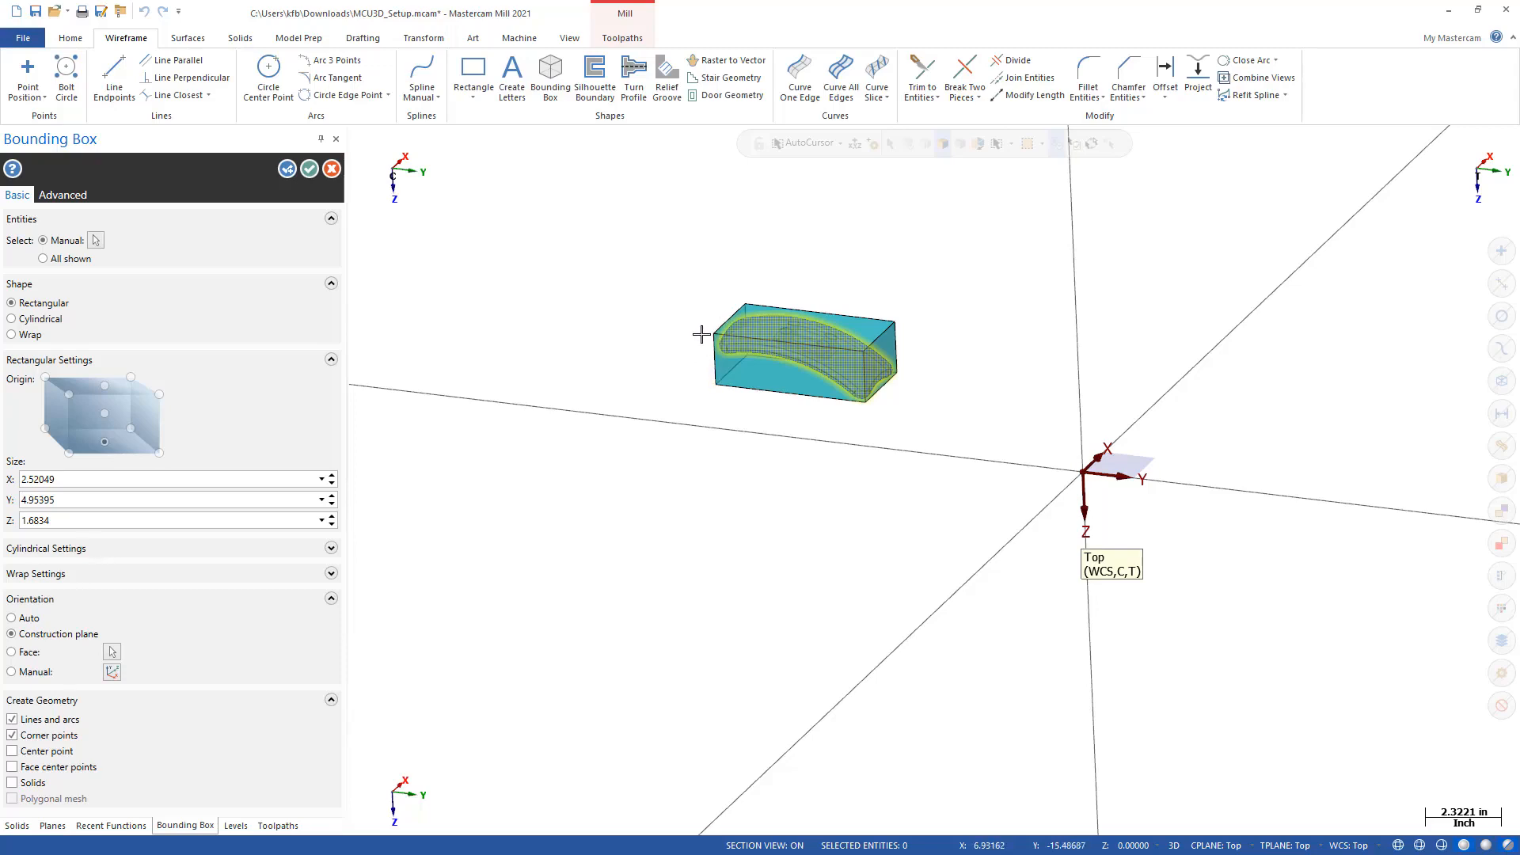
click(309, 168)
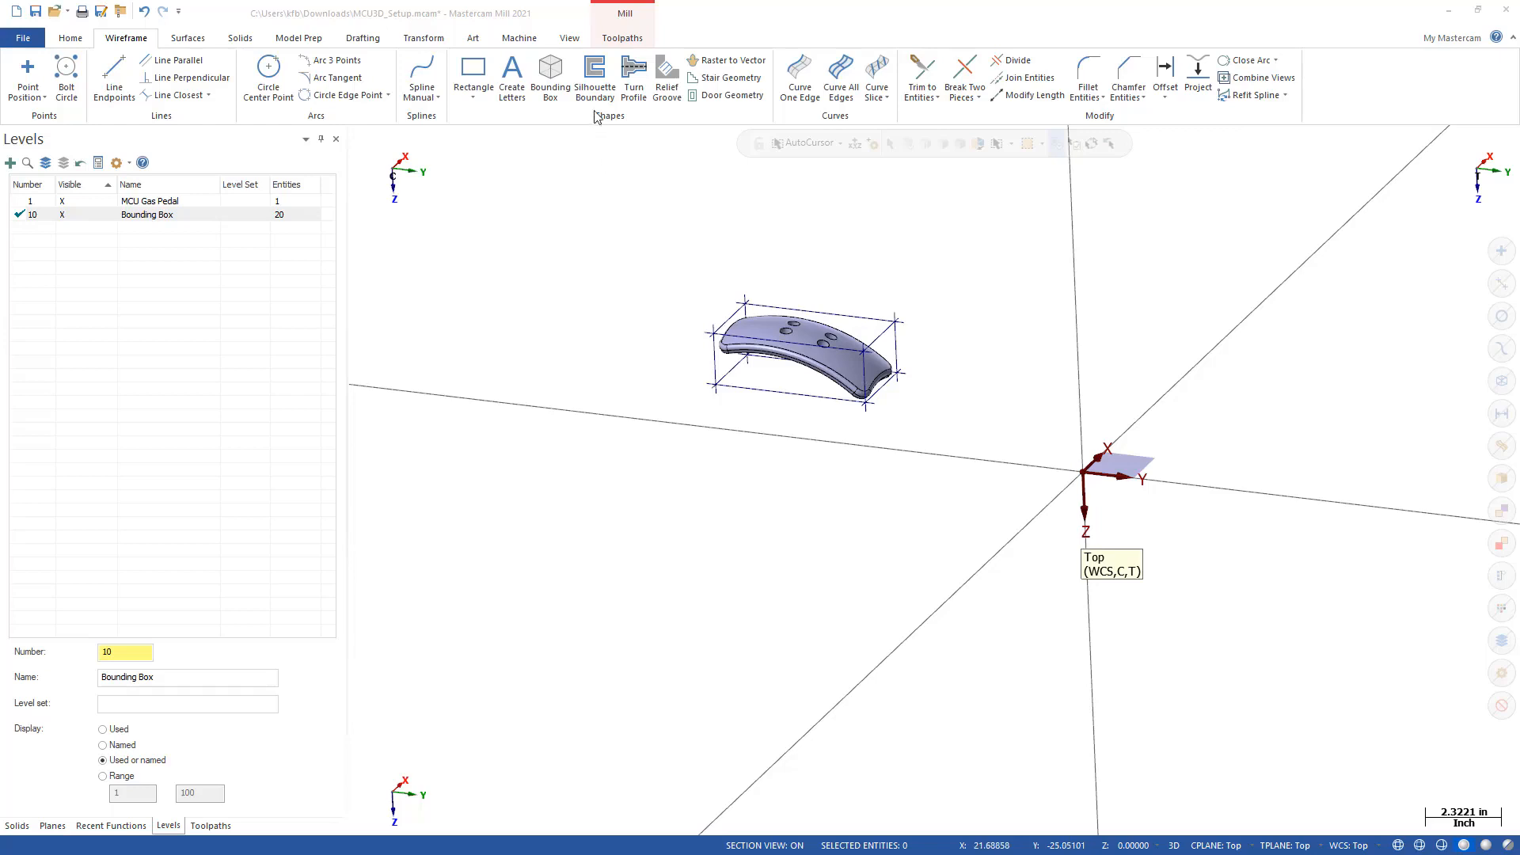
Turn on viewsheets and start a new dynamic plane named "Op 1"
click(571, 38)
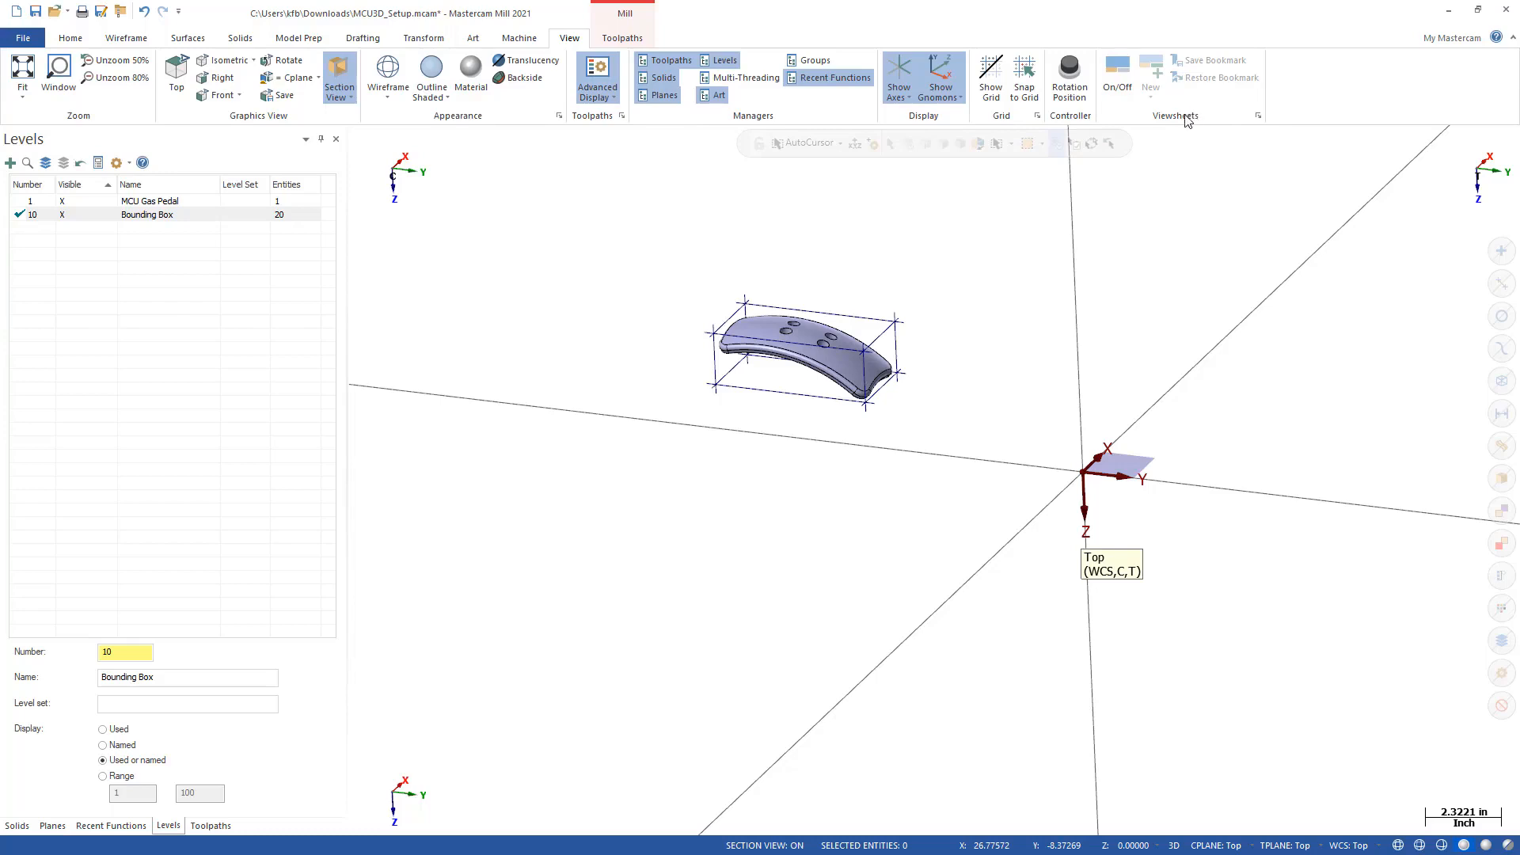
click(1120, 75)
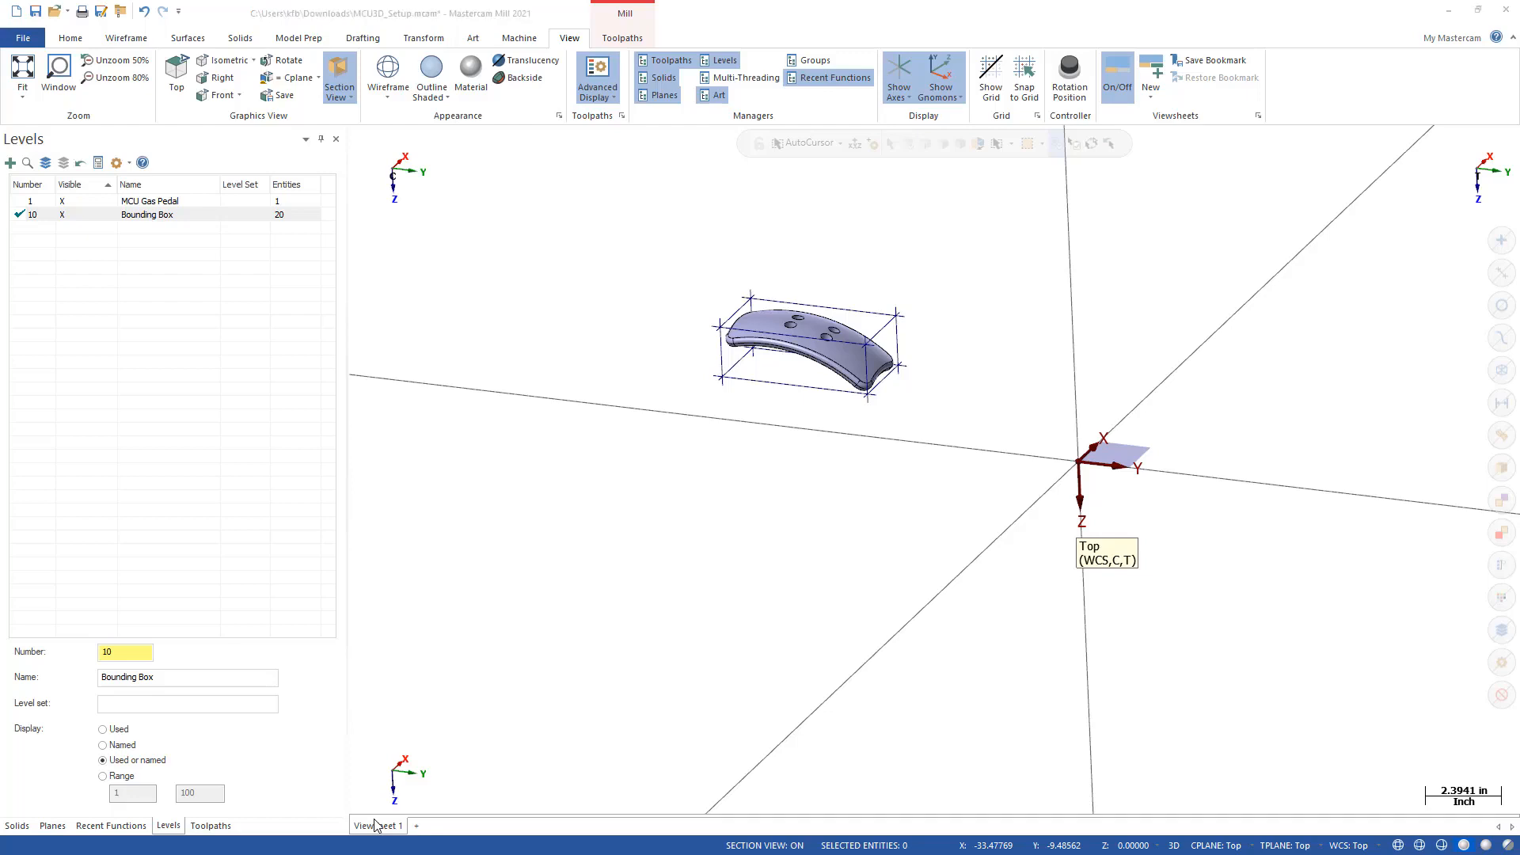
click(52, 826)
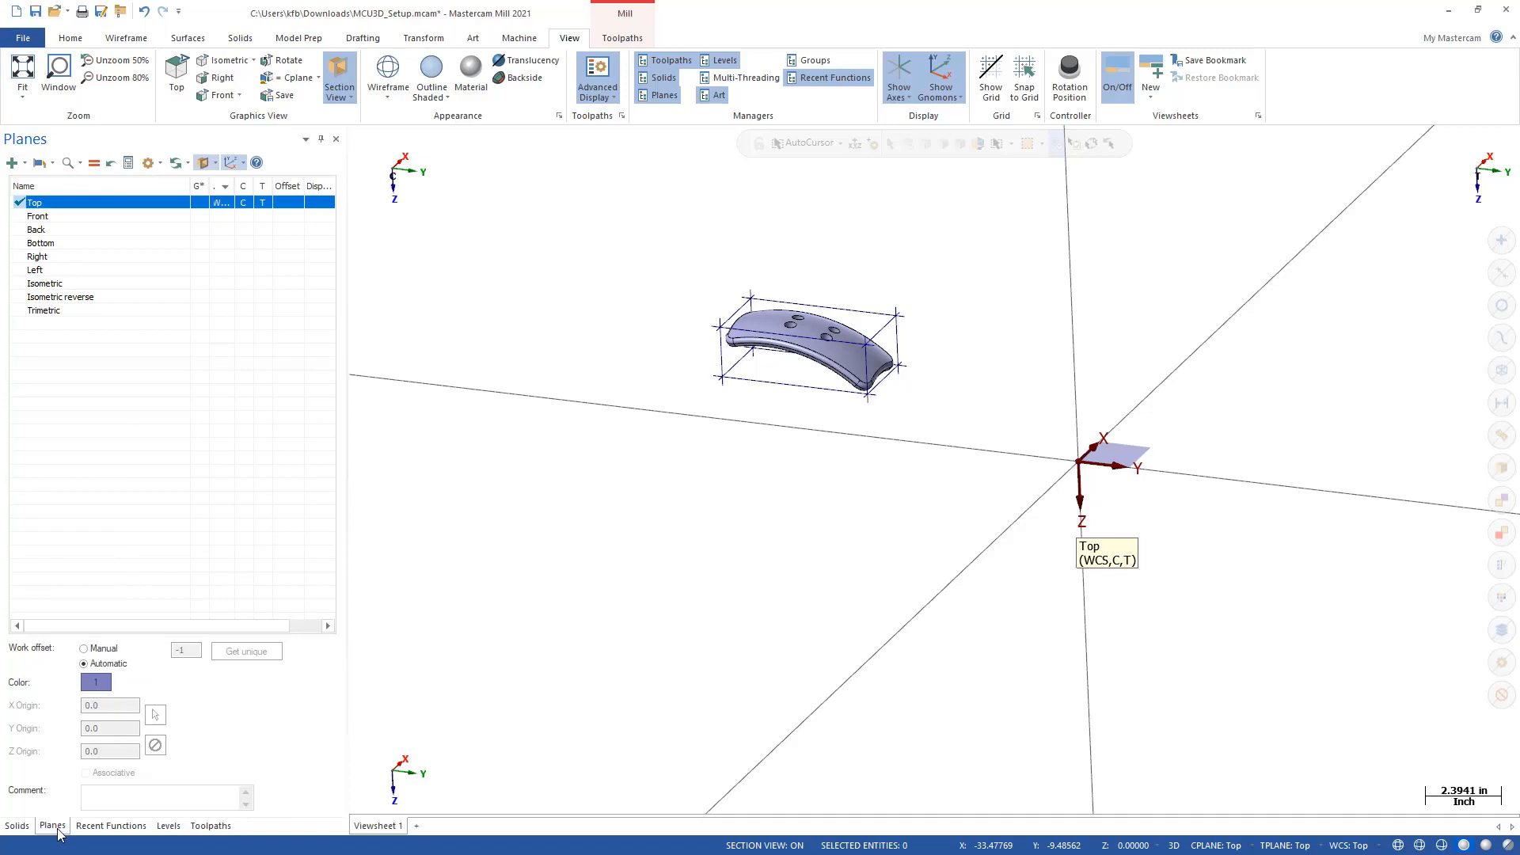
click(24, 165)
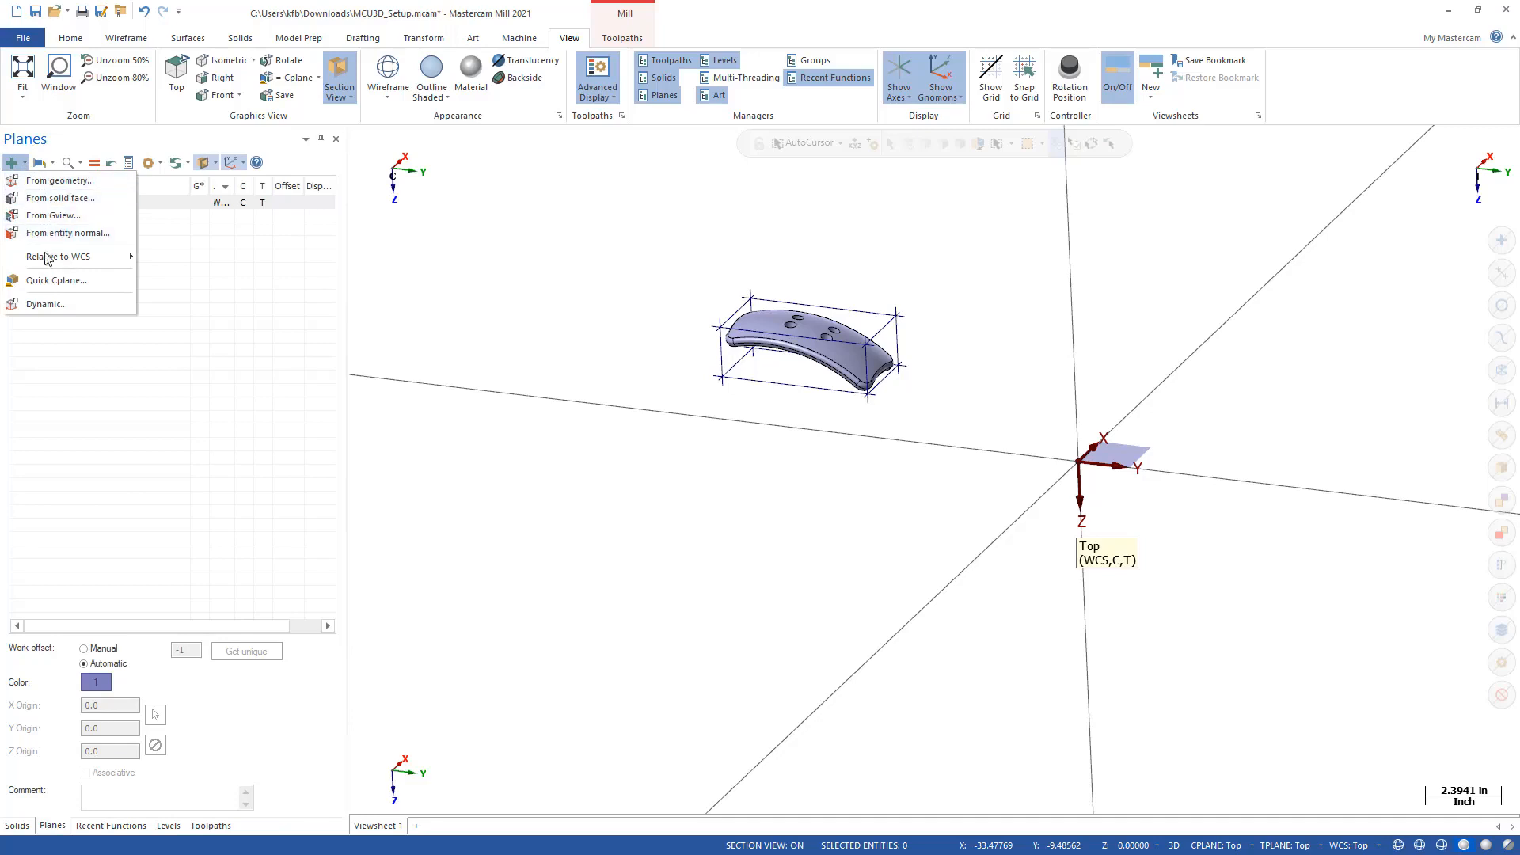
click(42, 306)
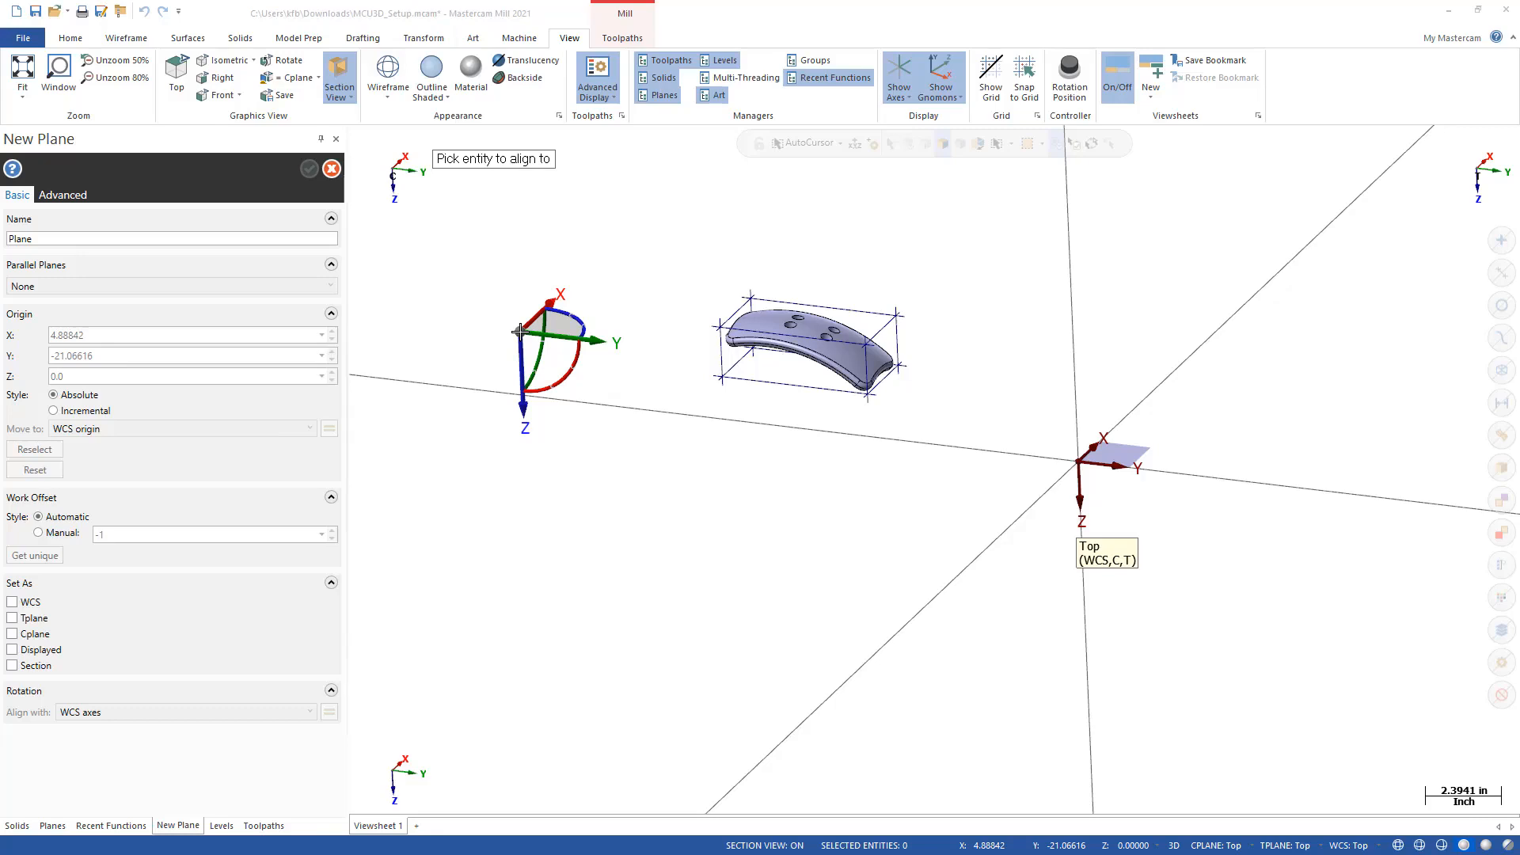
drag(86, 240, 2, 216)
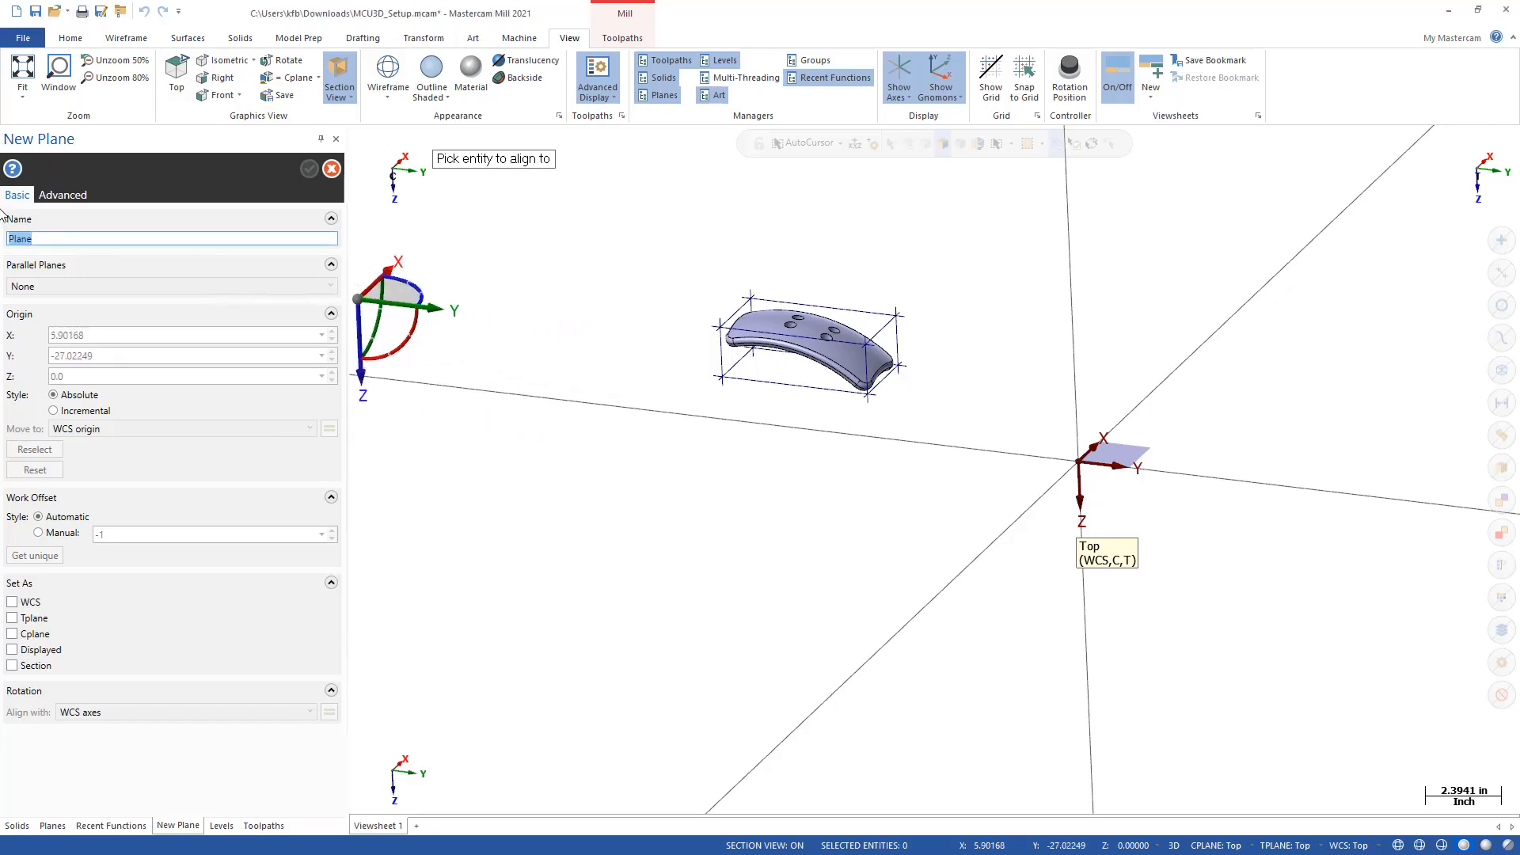
text(Op 1)
click(62, 196)
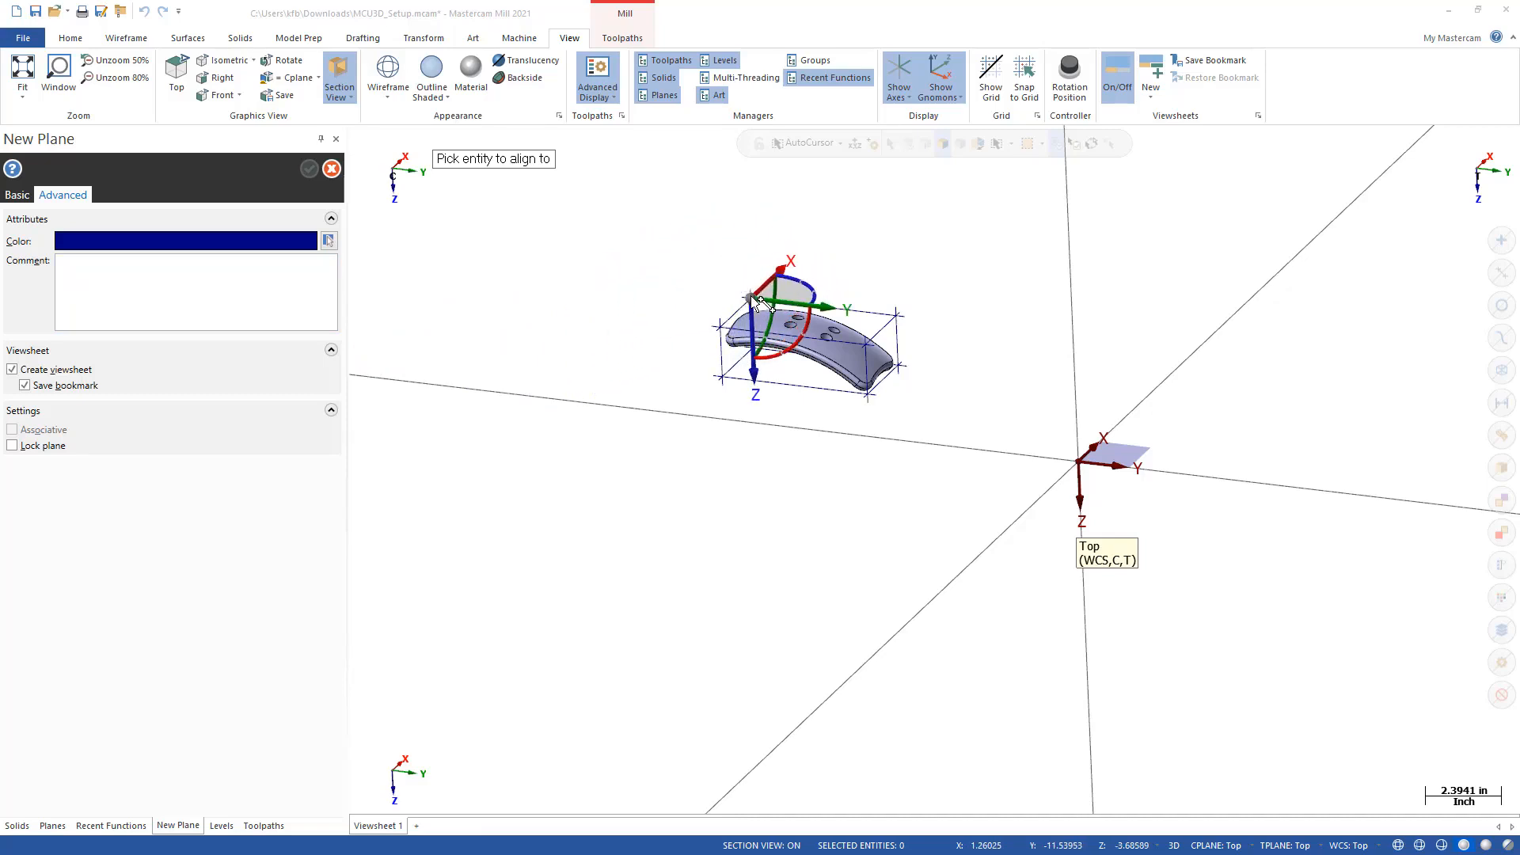
Place the Op 1 plane's origin on an upper corner of the bounding box and rotate it 180° about X so Z points up
click(756, 303)
middle_drag(638, 425, 751, 442)
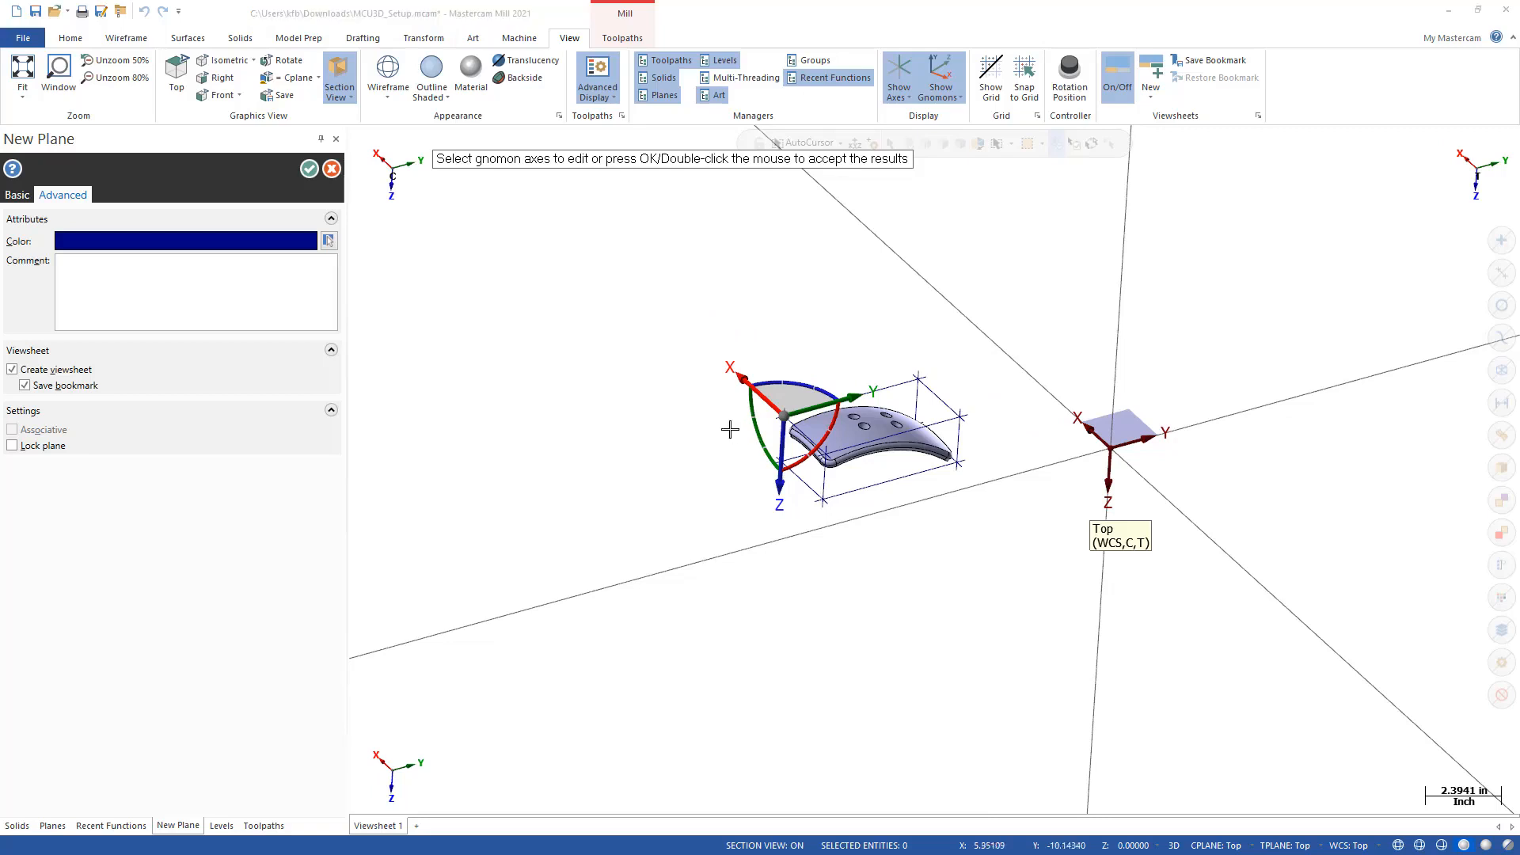
click(798, 461)
click(776, 496)
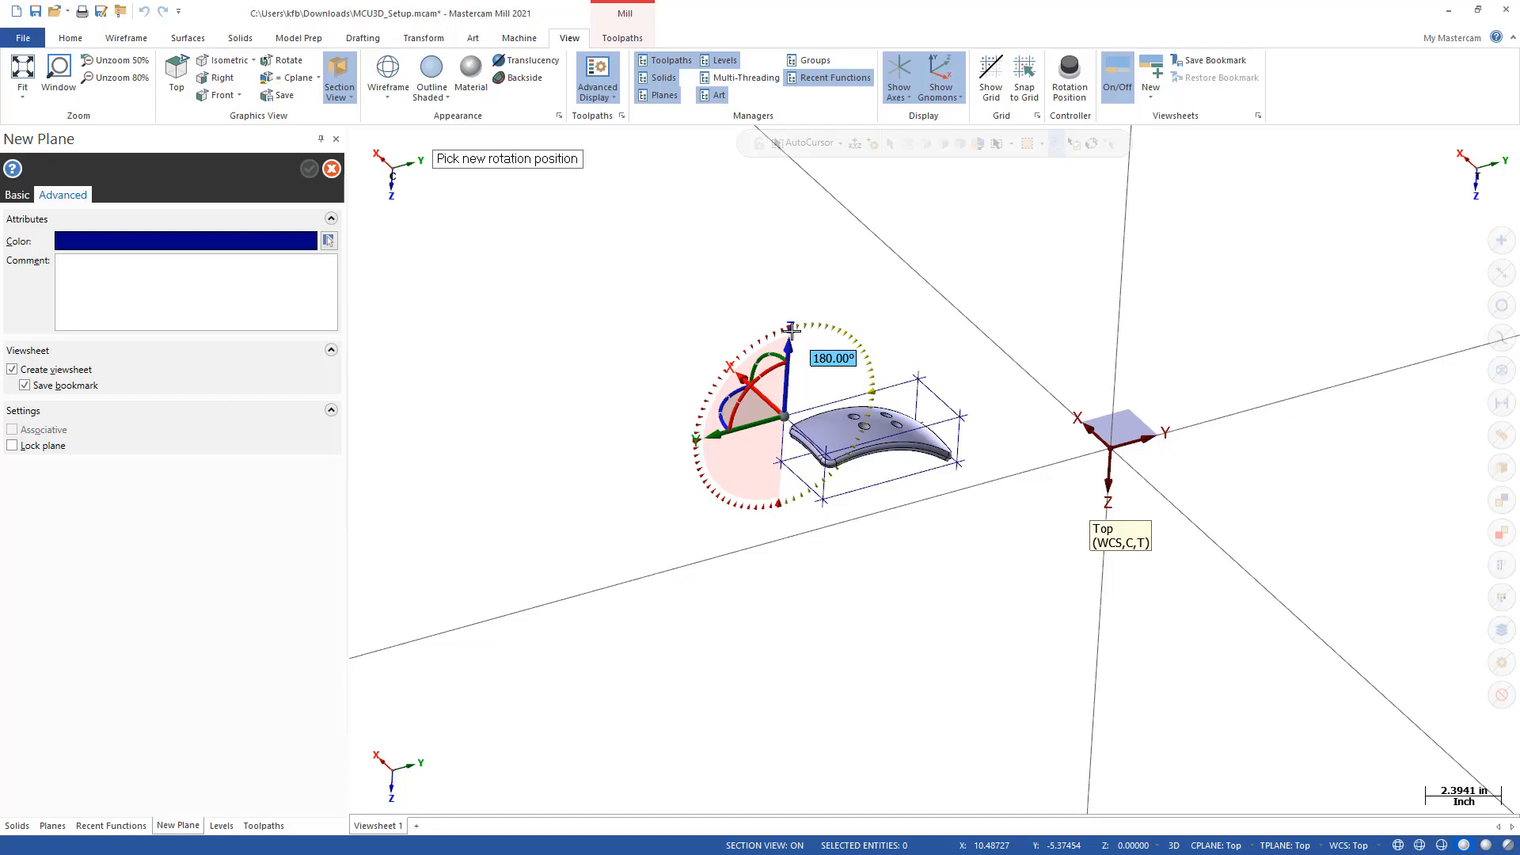
click(792, 332)
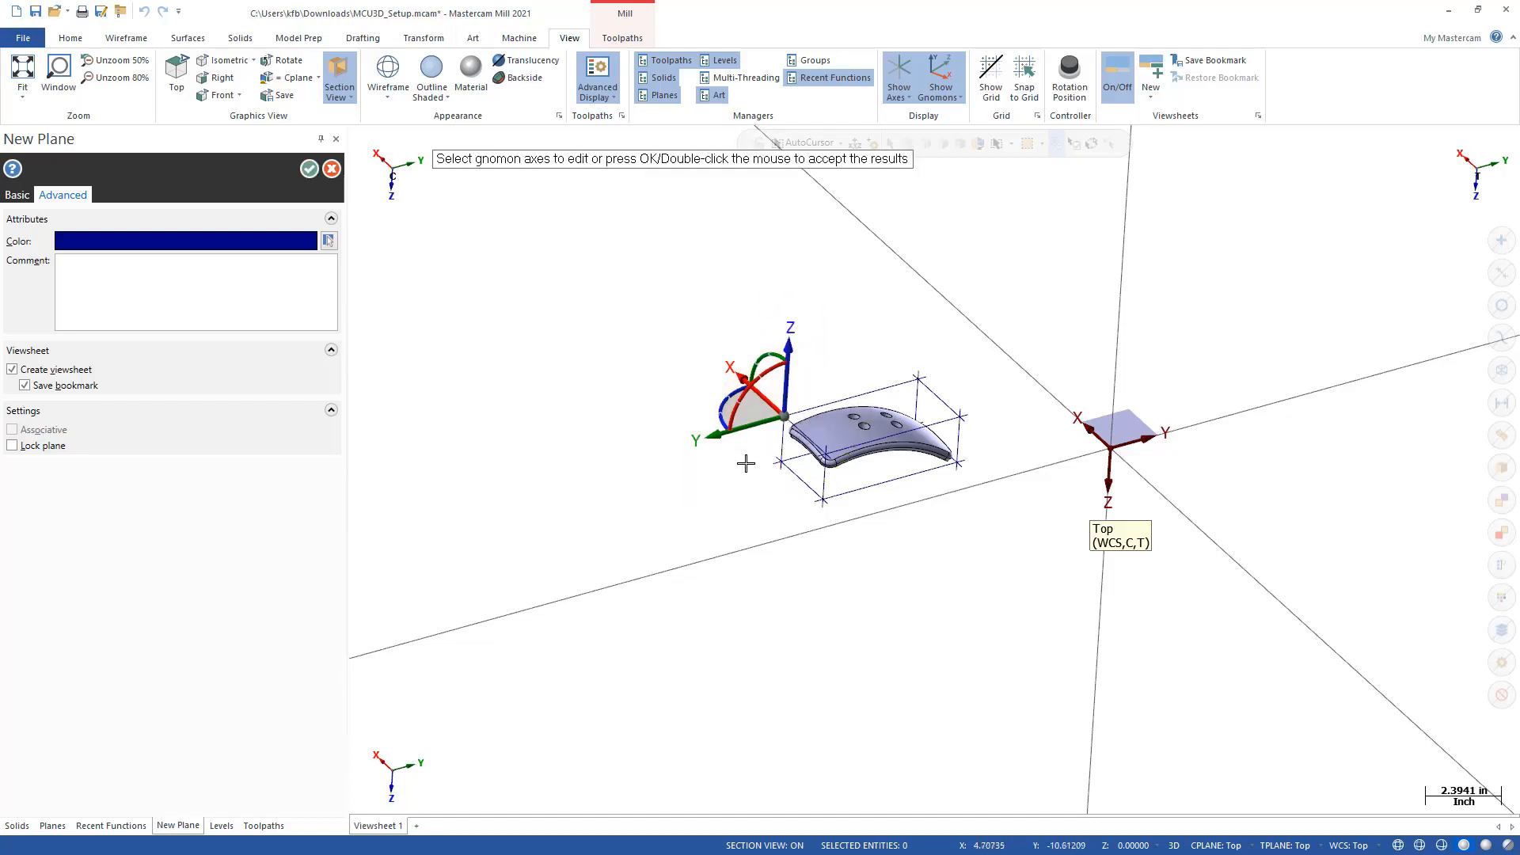
Rotate the Op 1 plane 270° about Z so X runs along the bounding box's long edge, and accept the plane
click(732, 394)
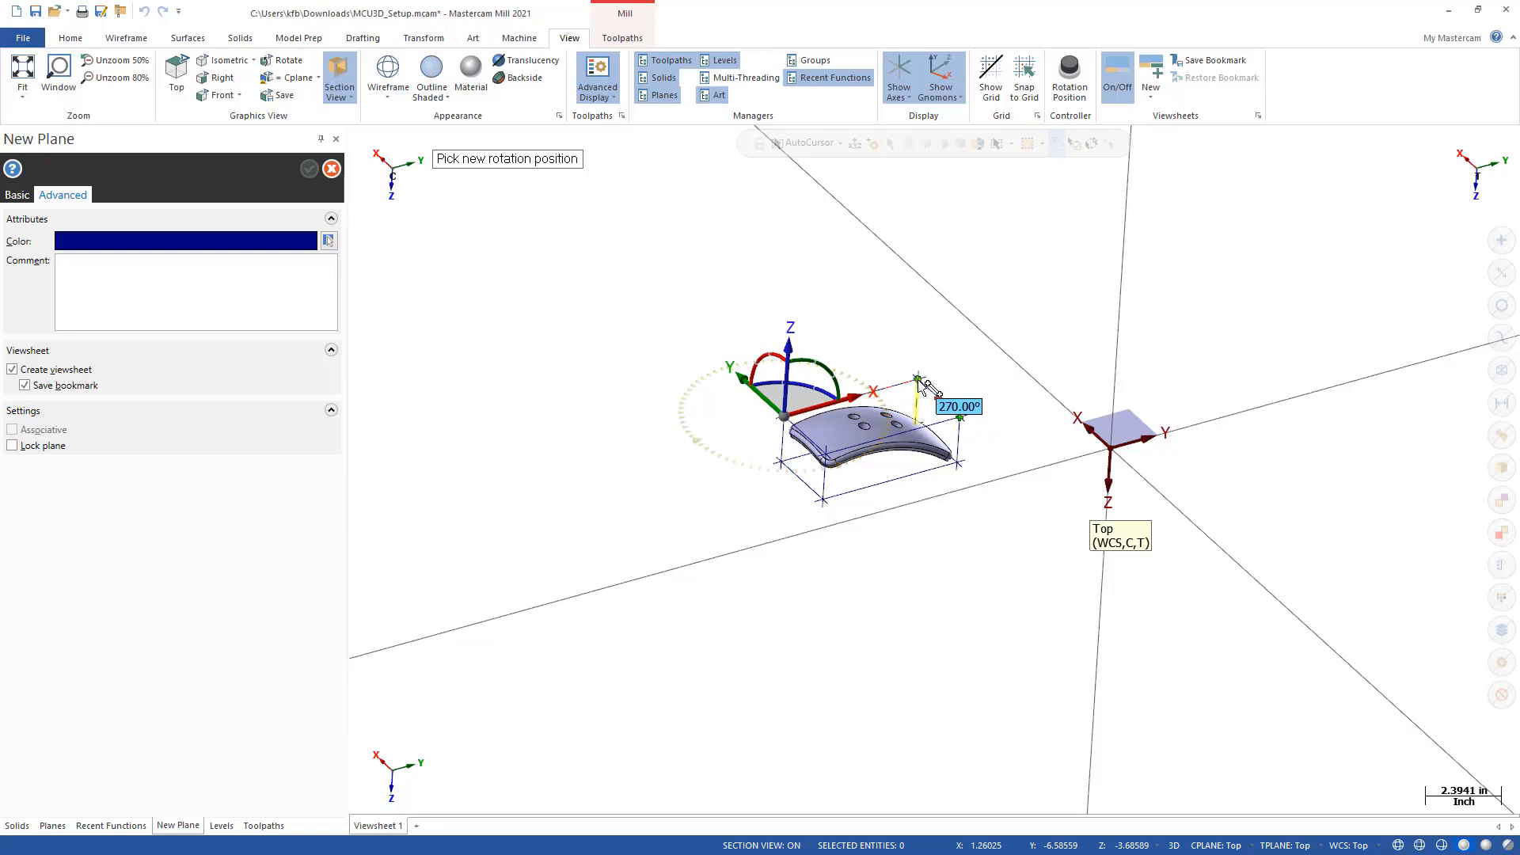
click(919, 382)
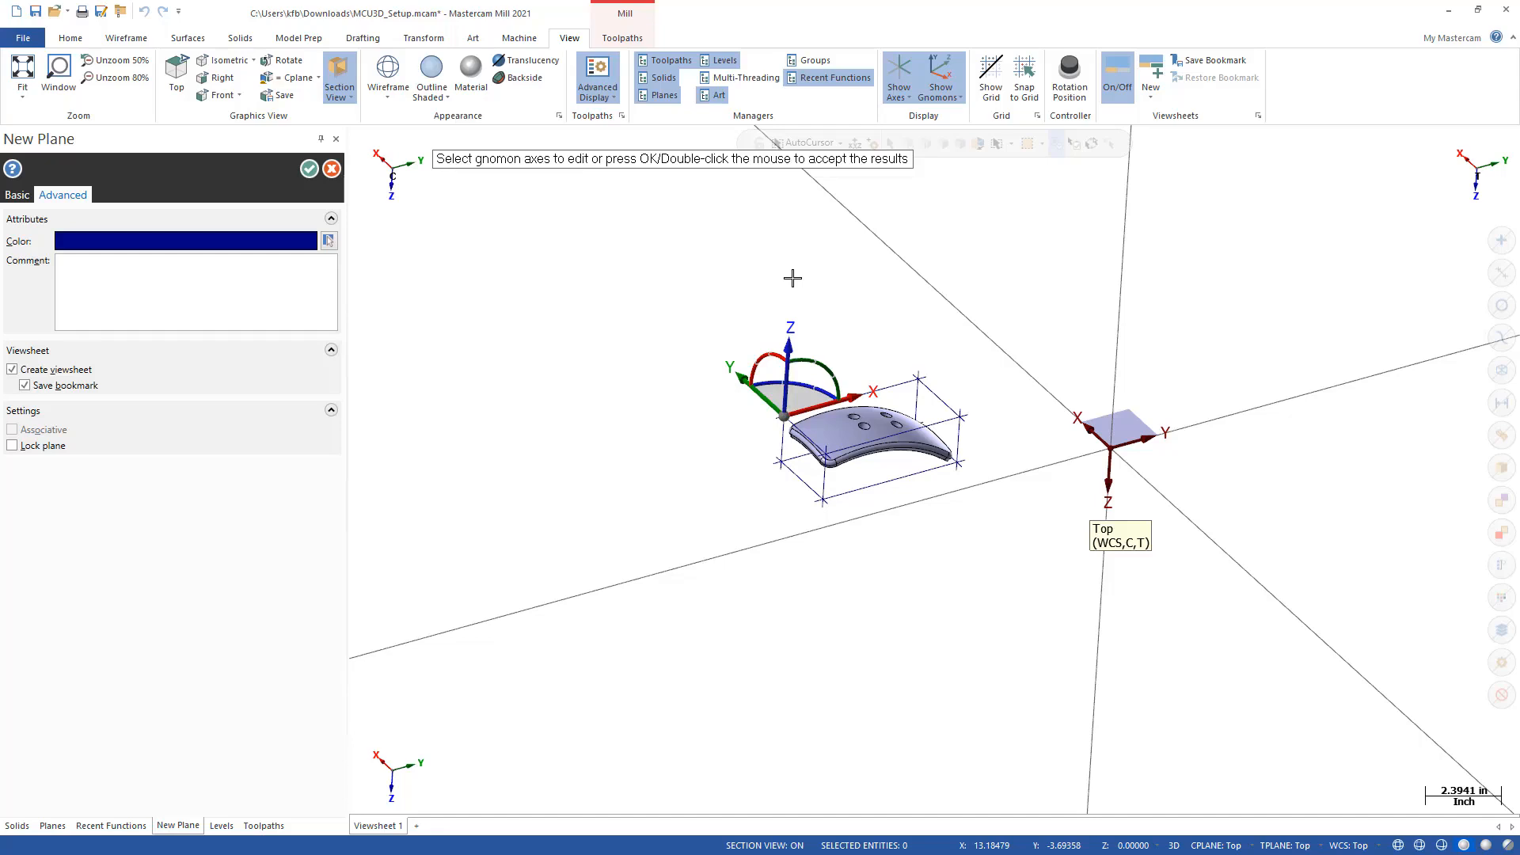
click(19, 195)
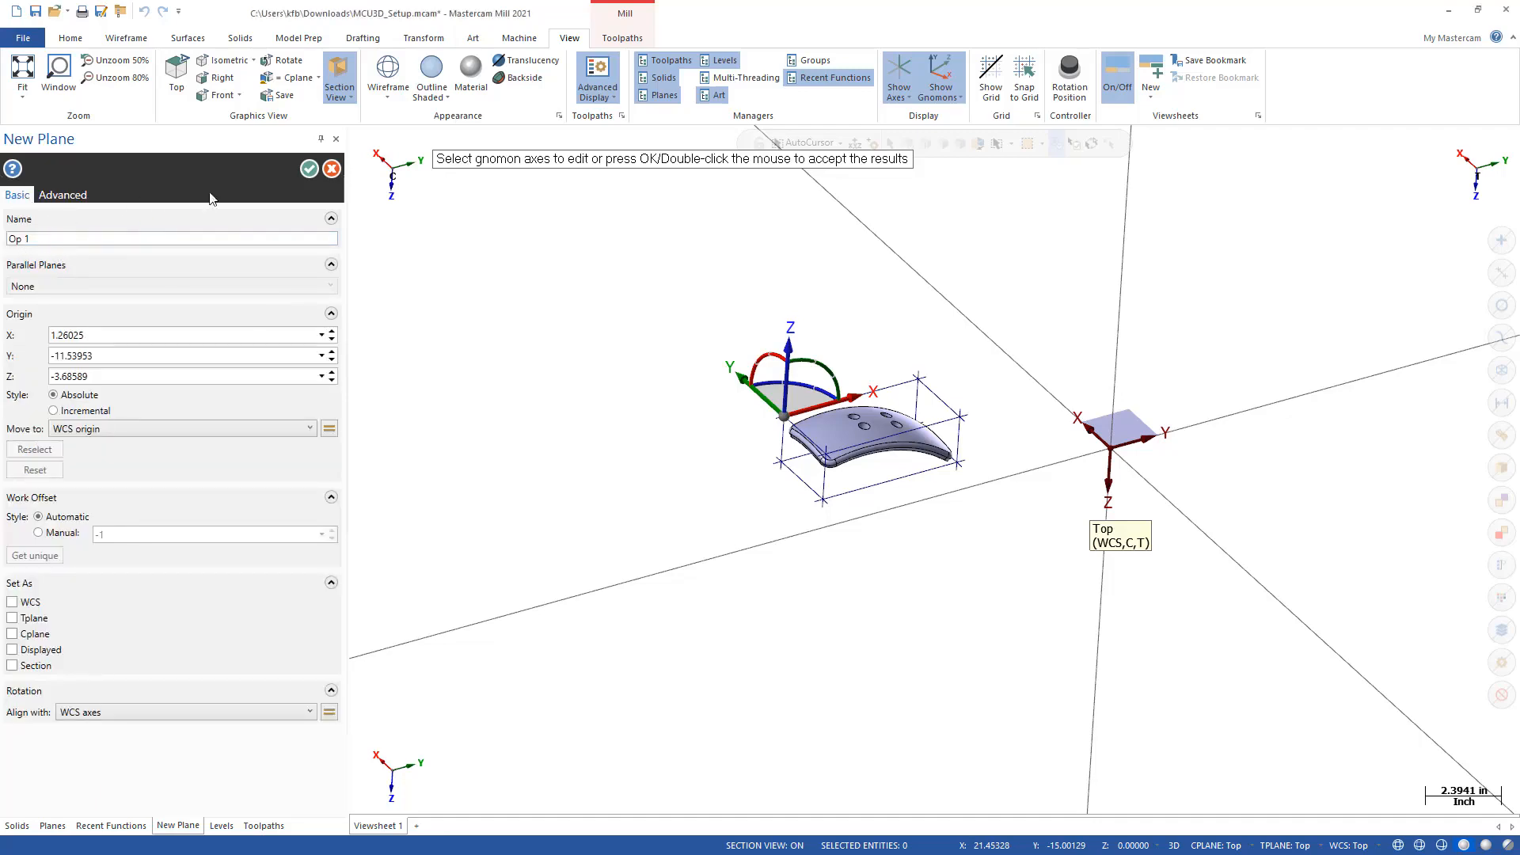
click(308, 169)
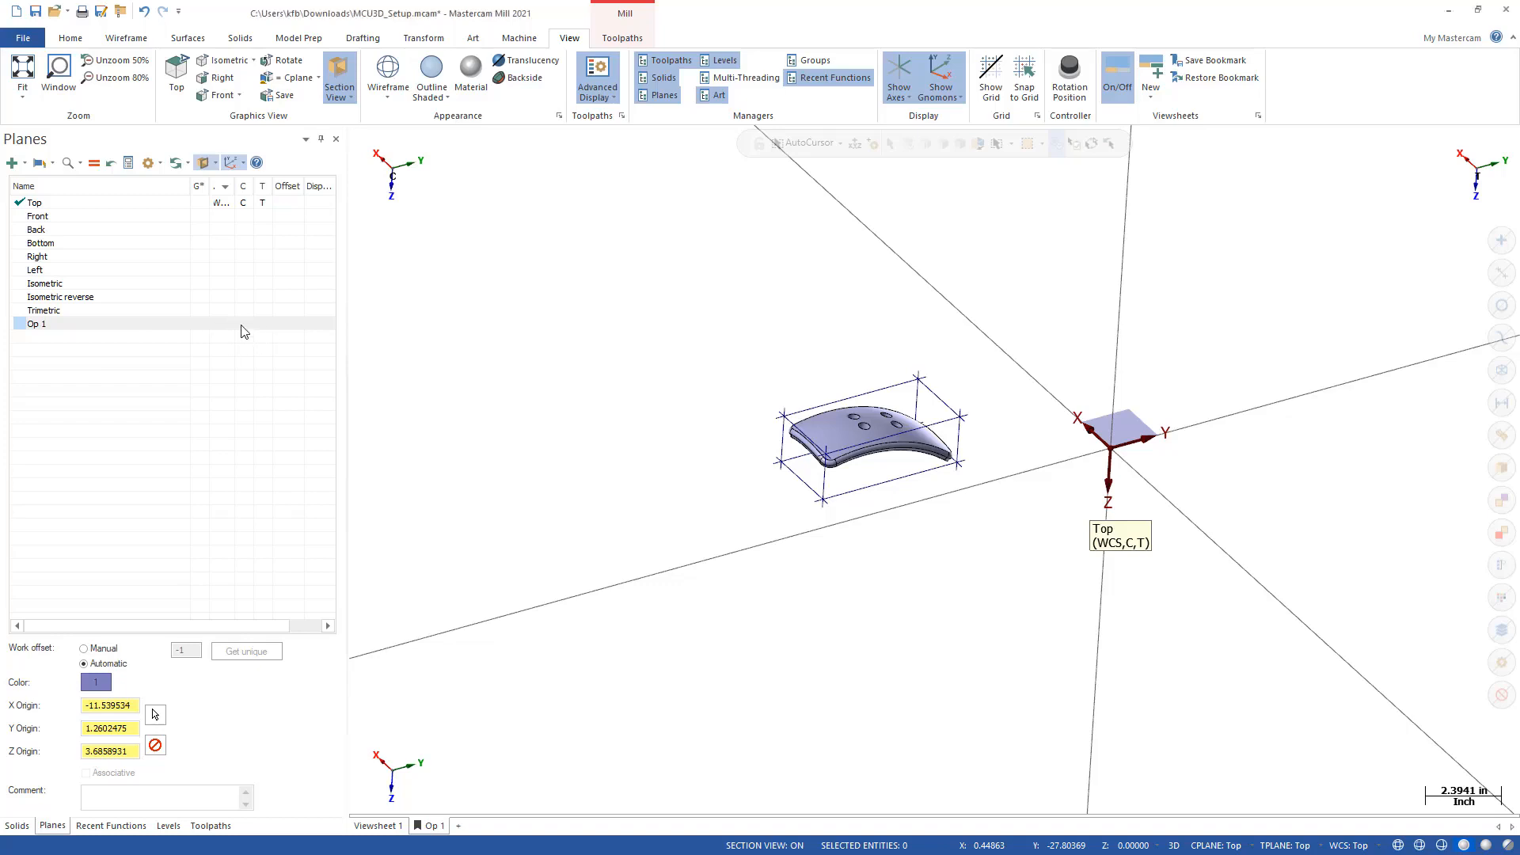
click(25, 164)
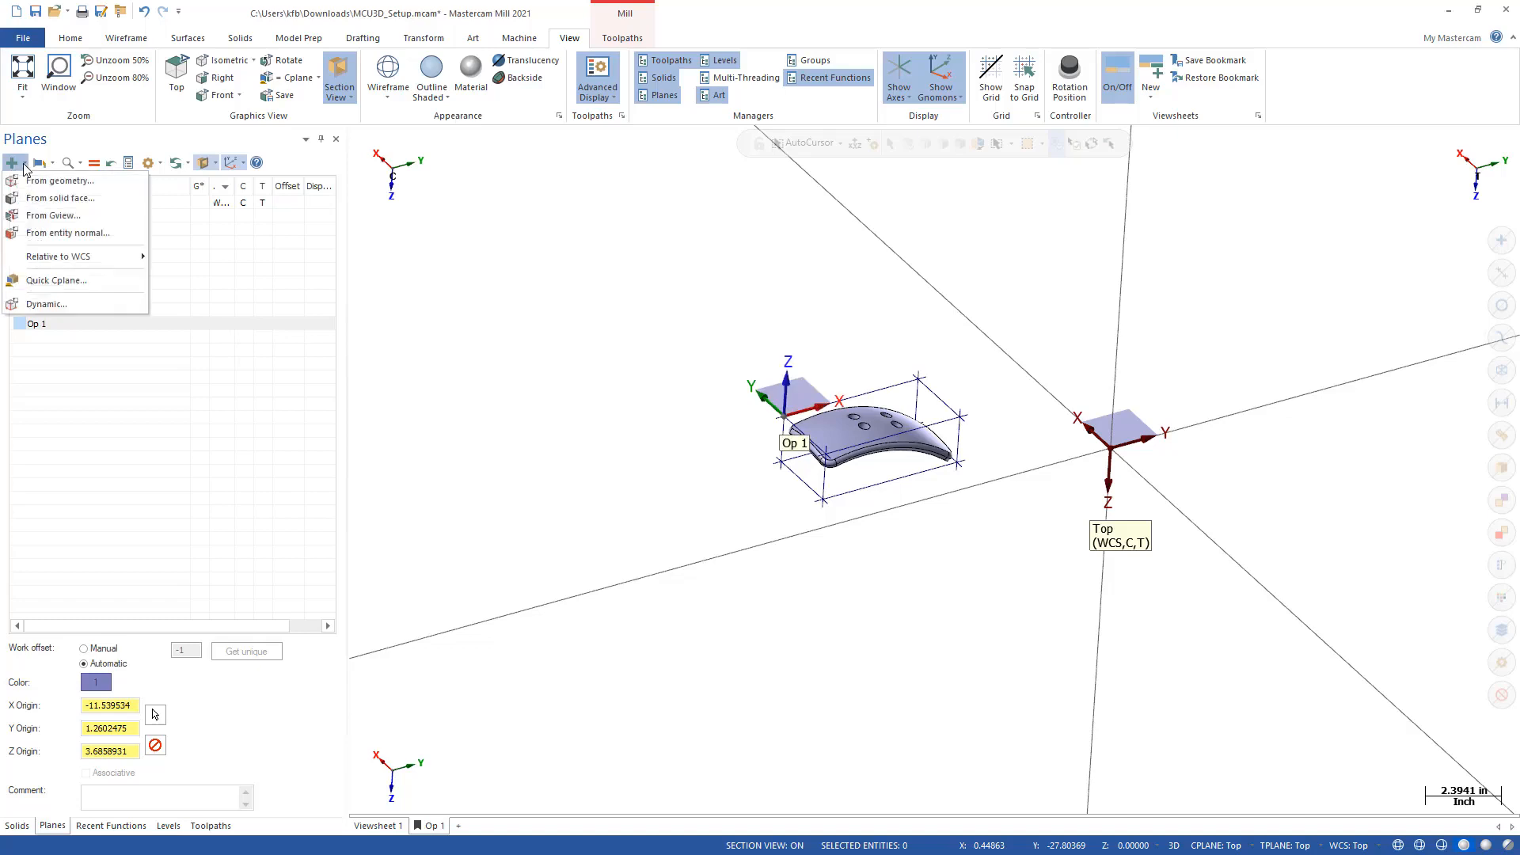
click(38, 305)
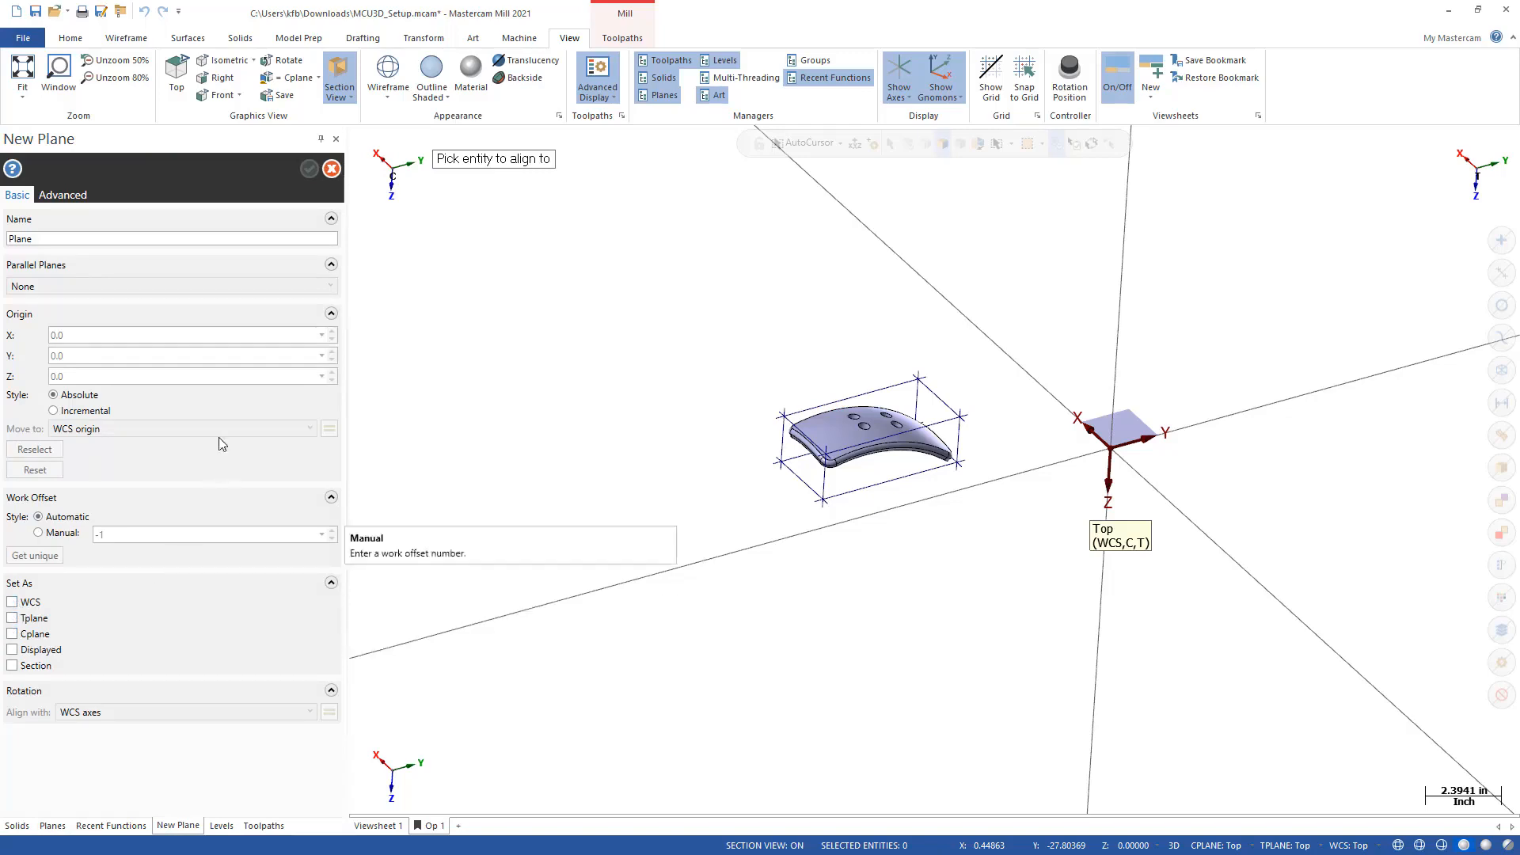
click(332, 169)
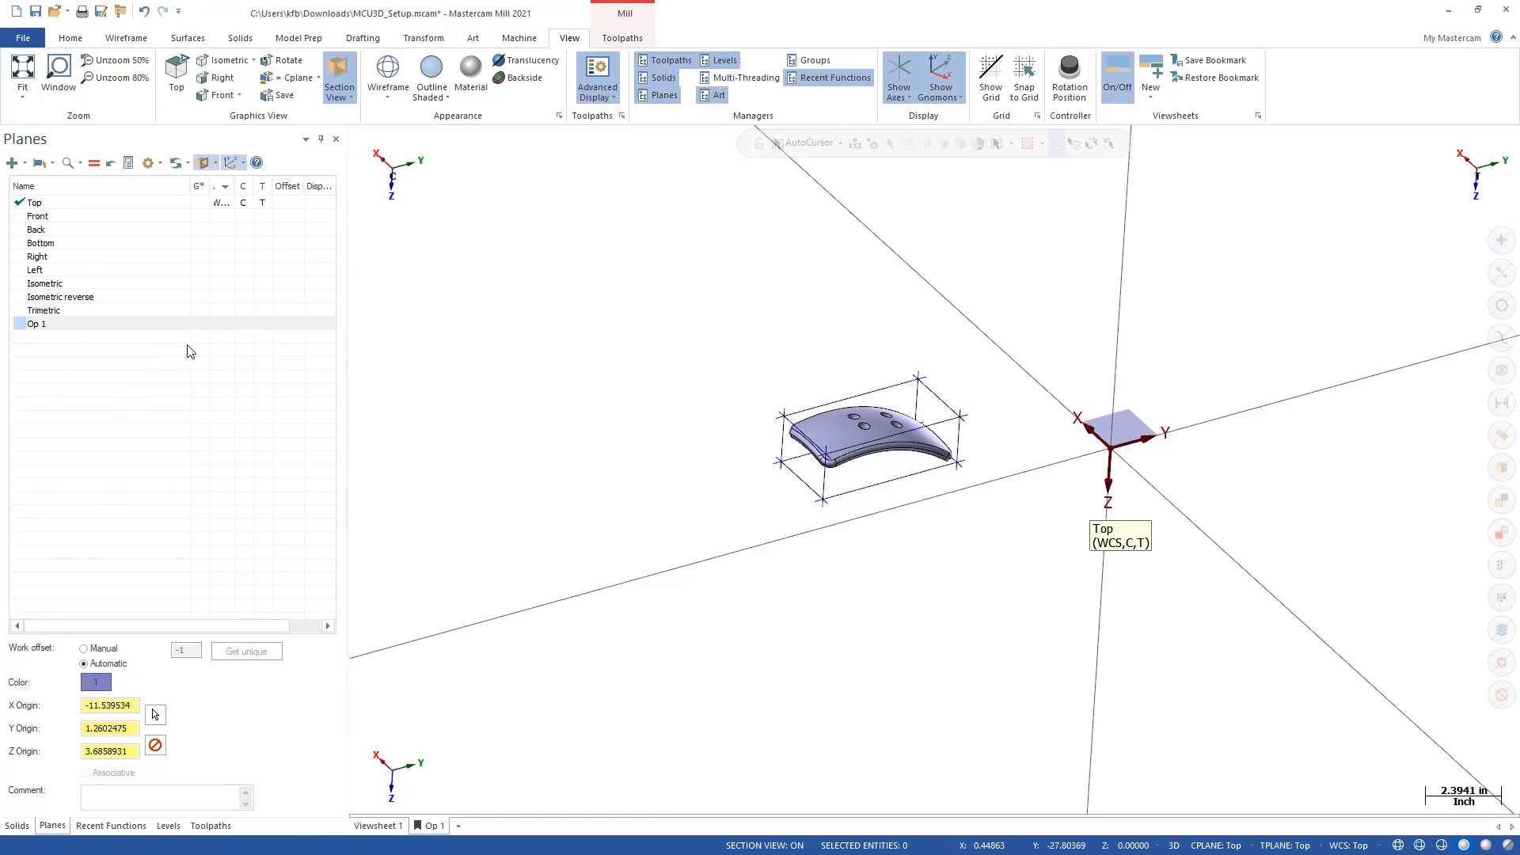
Set the WCS, construction plane and tool plane all to Op 1
click(225, 326)
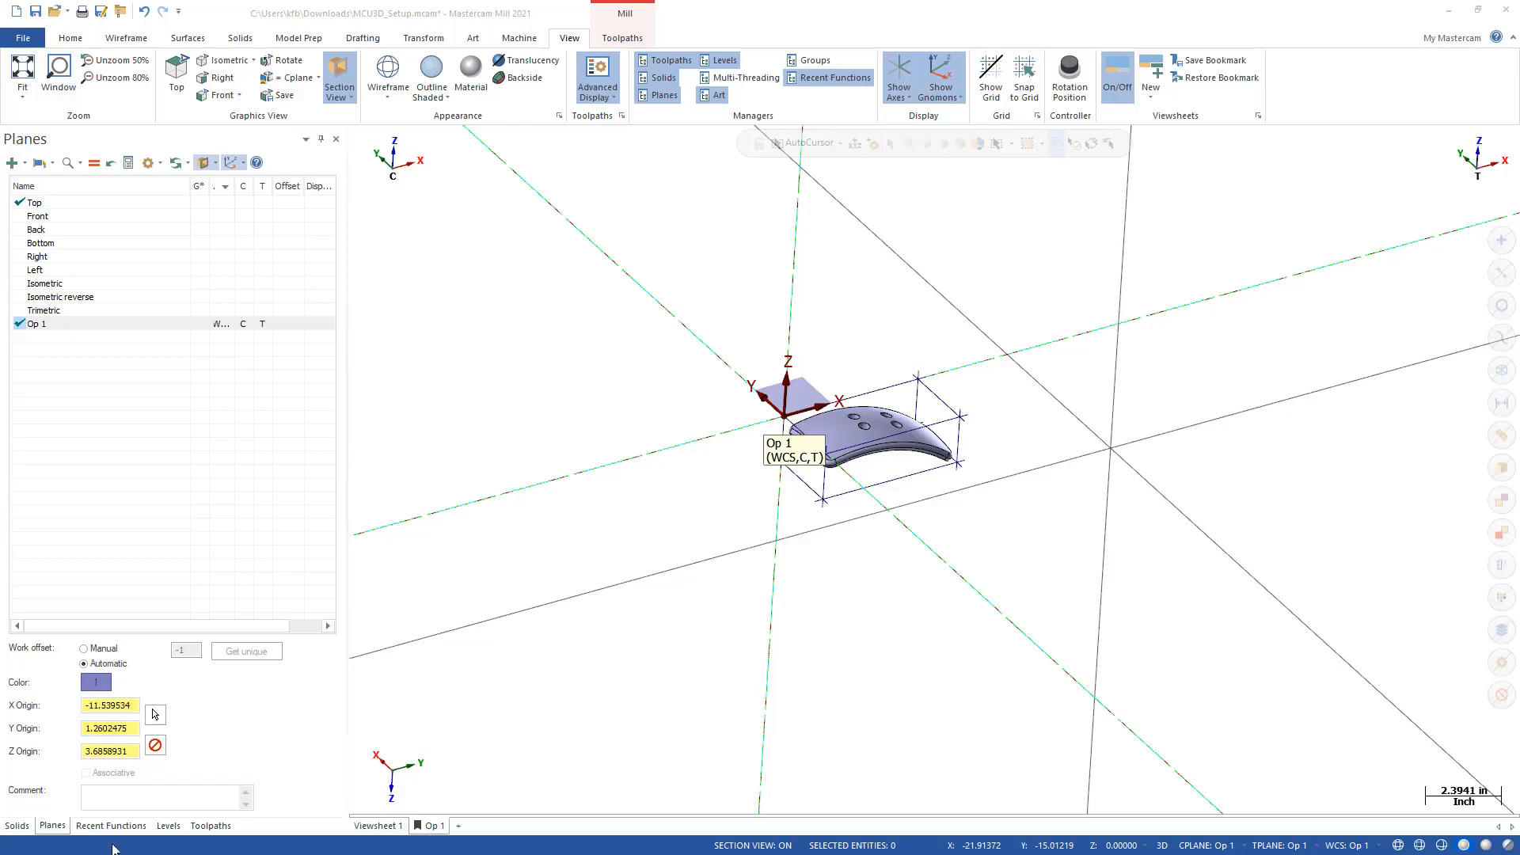
Make the MCU Gas Pedal level active and hide the Bounding Box level
click(165, 827)
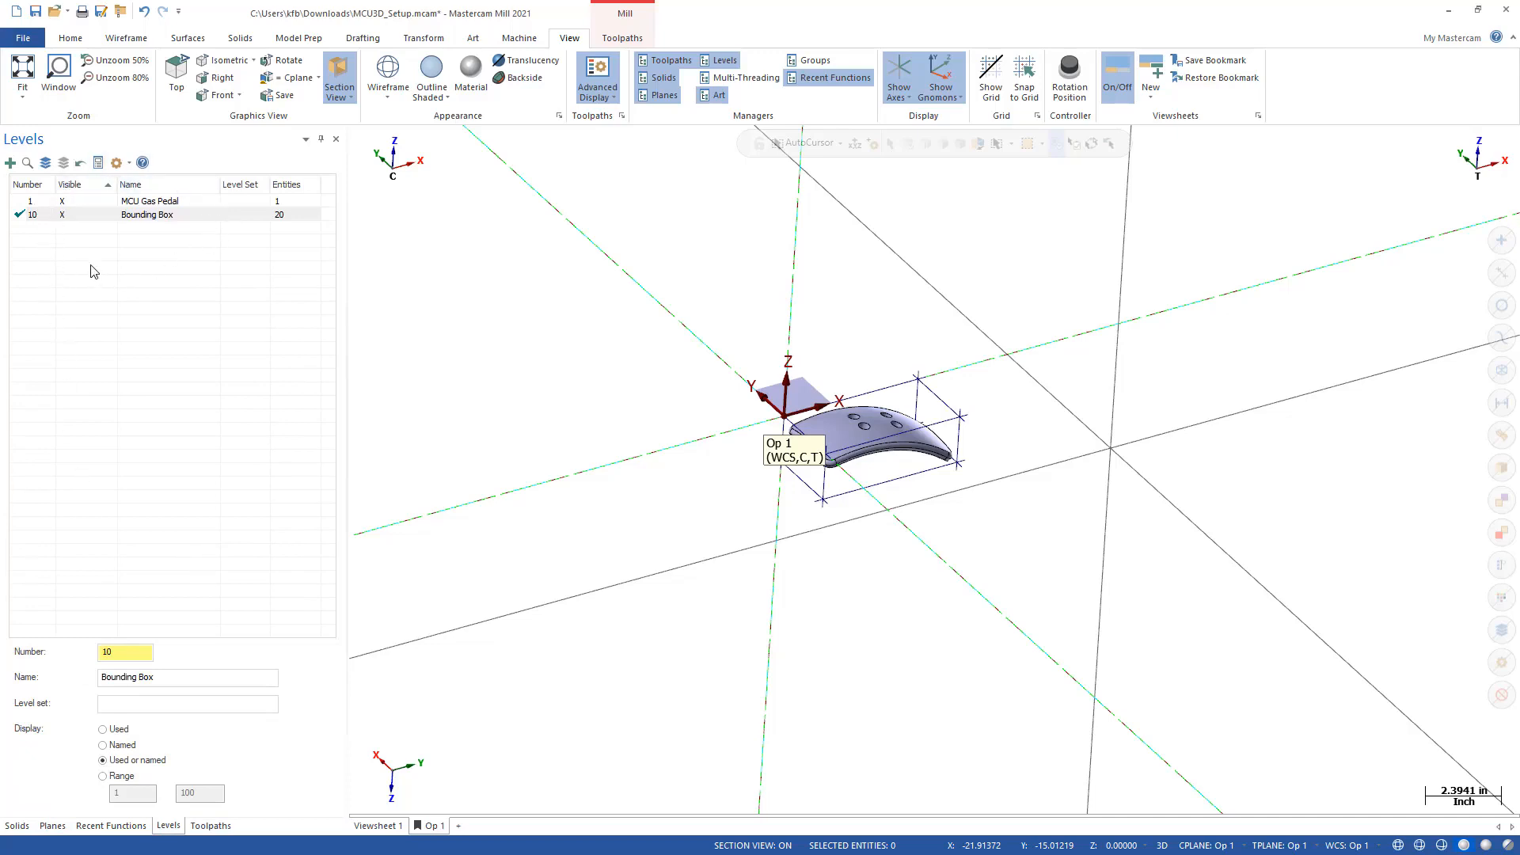
click(64, 220)
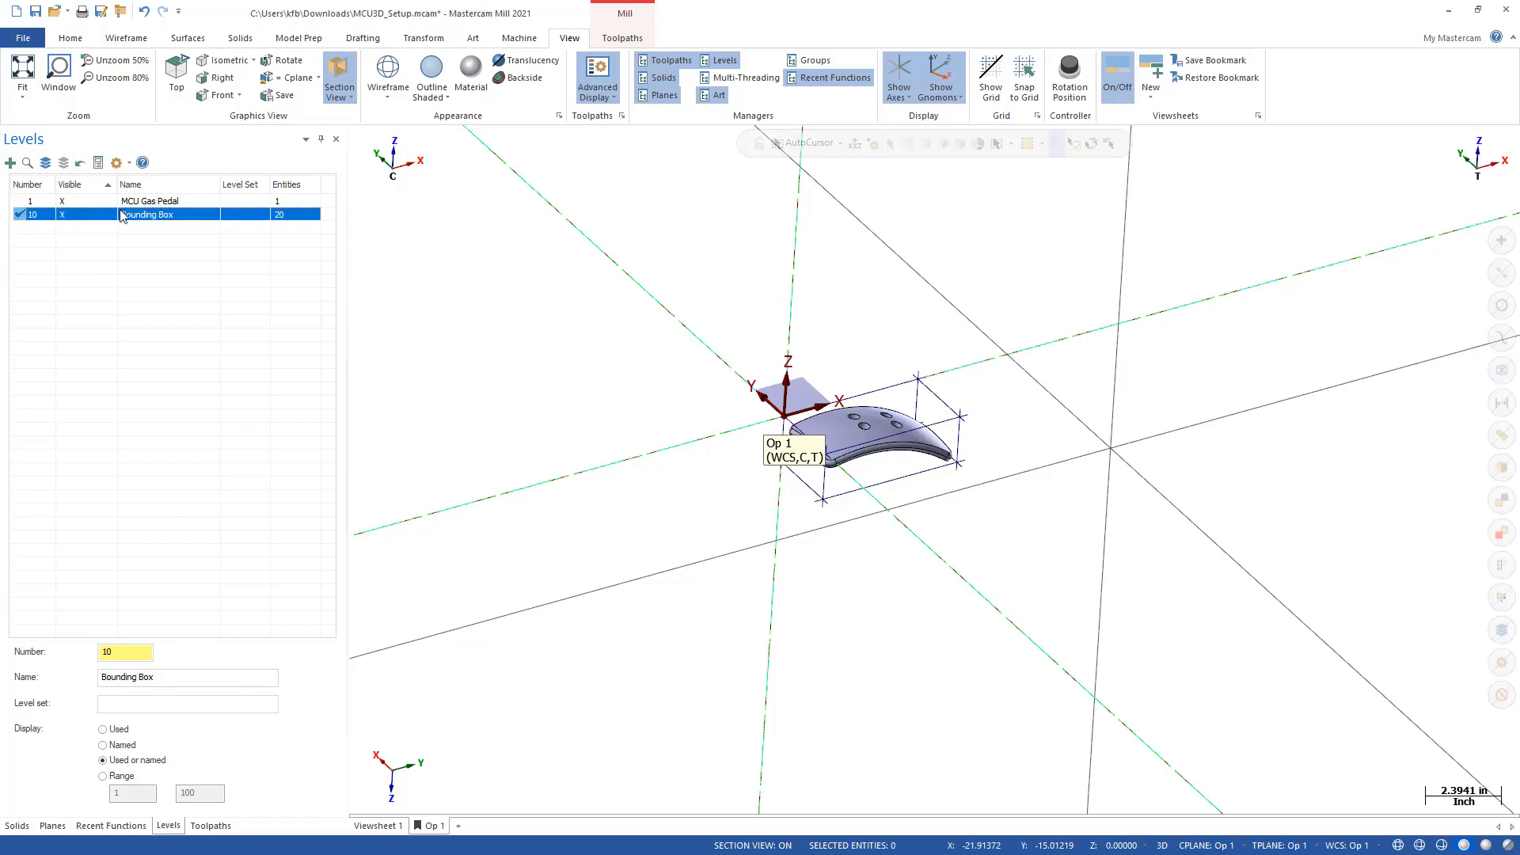
click(21, 204)
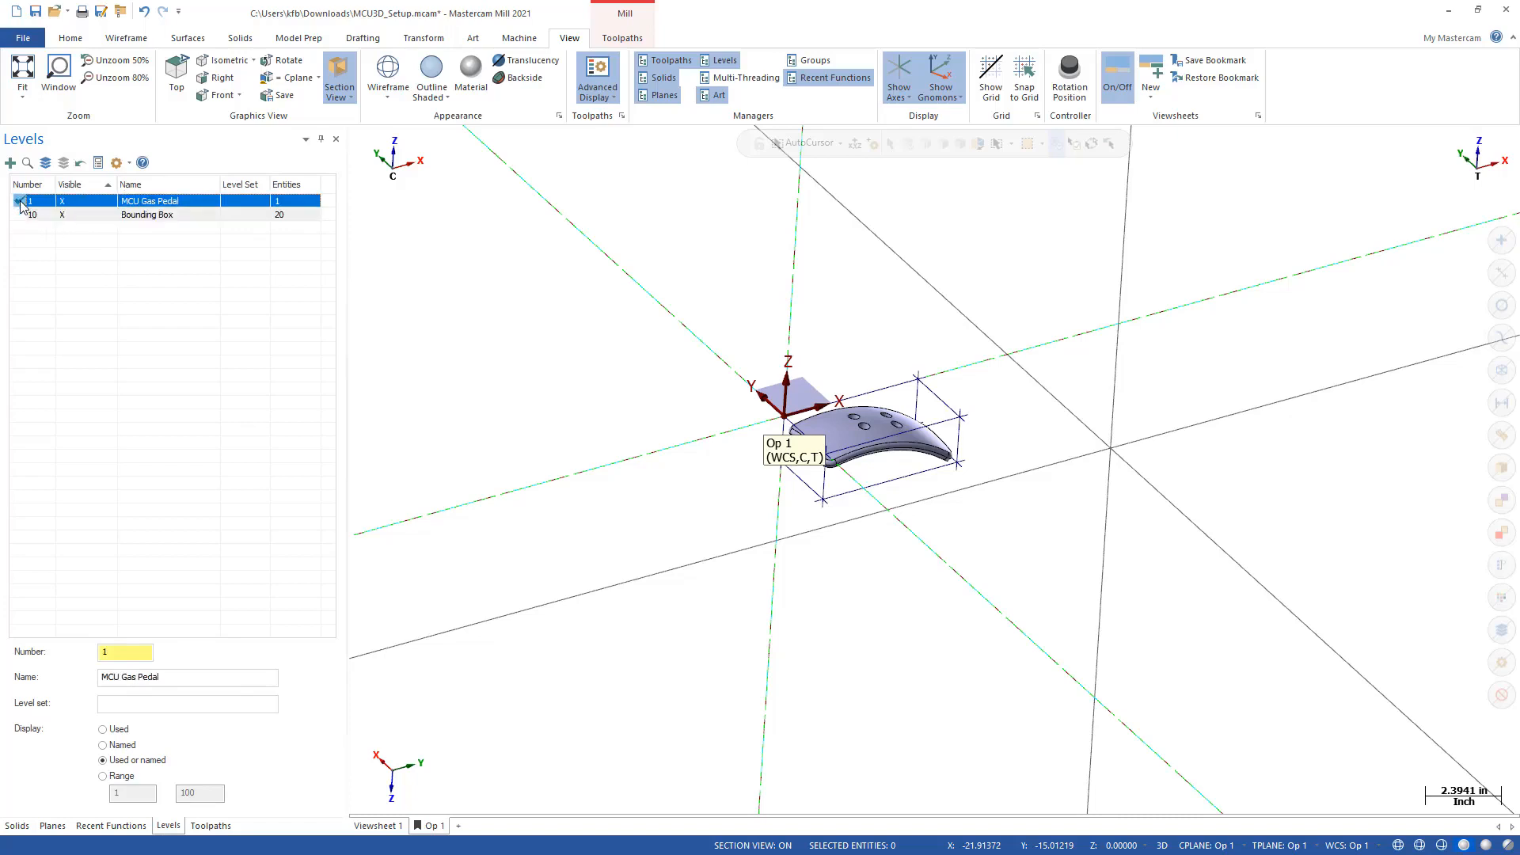
click(67, 217)
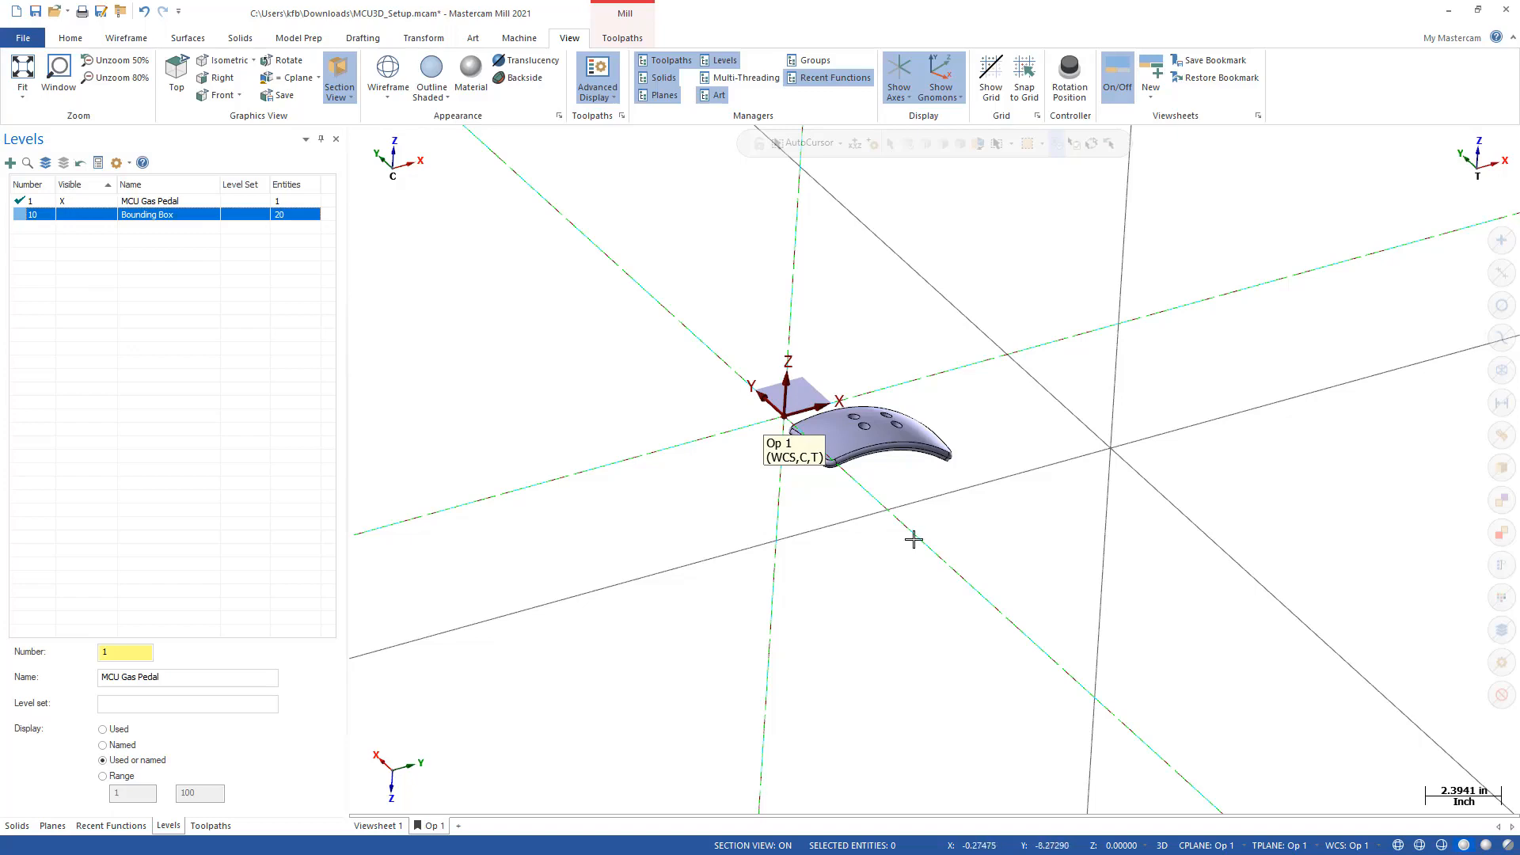
Switch the graphics view to Isometric relative to the WCS
right_click(719, 414)
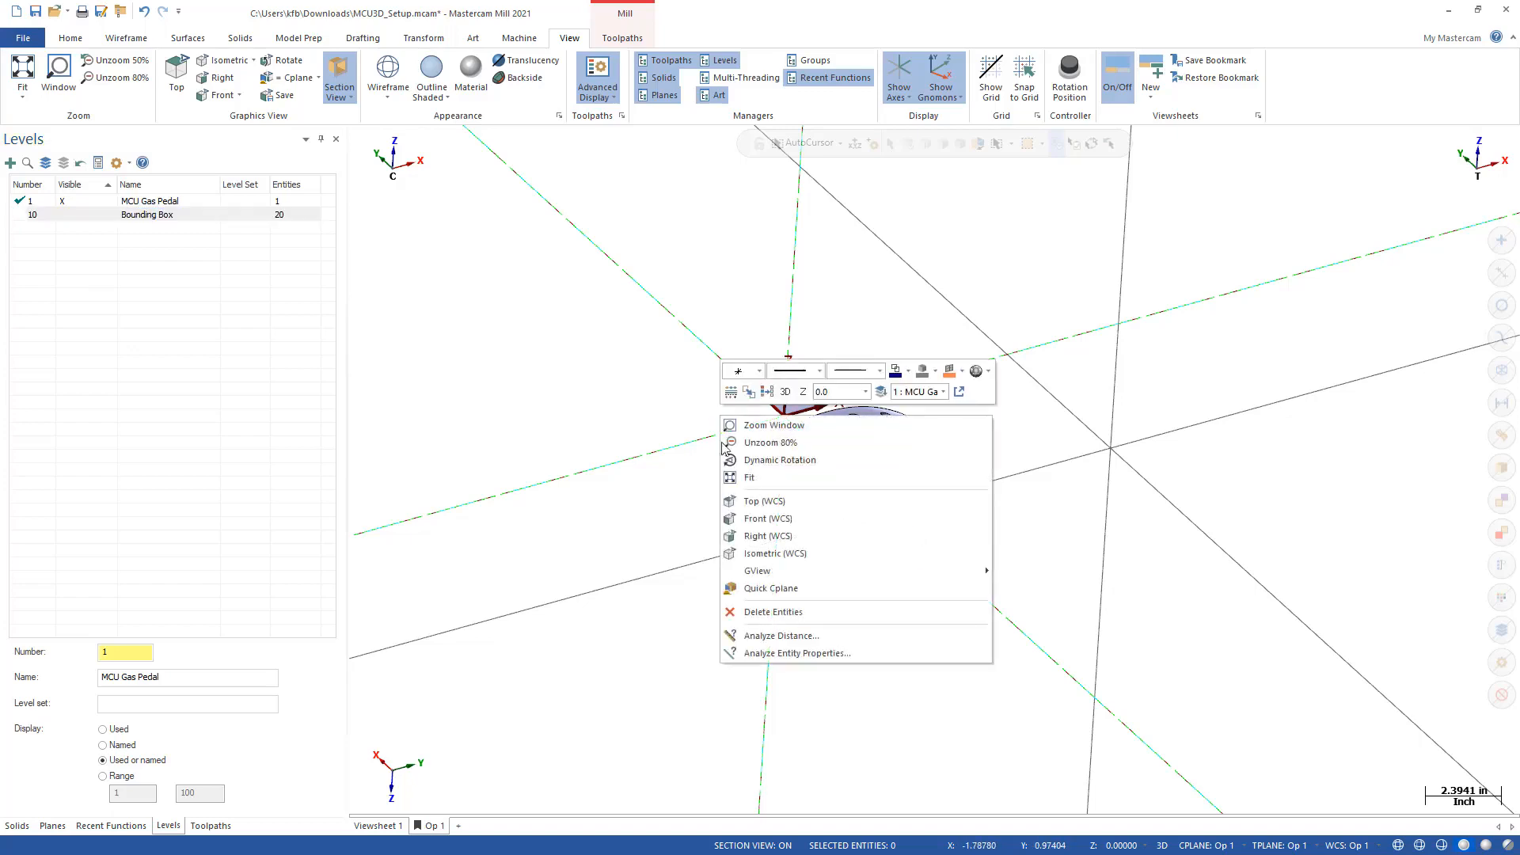
click(749, 553)
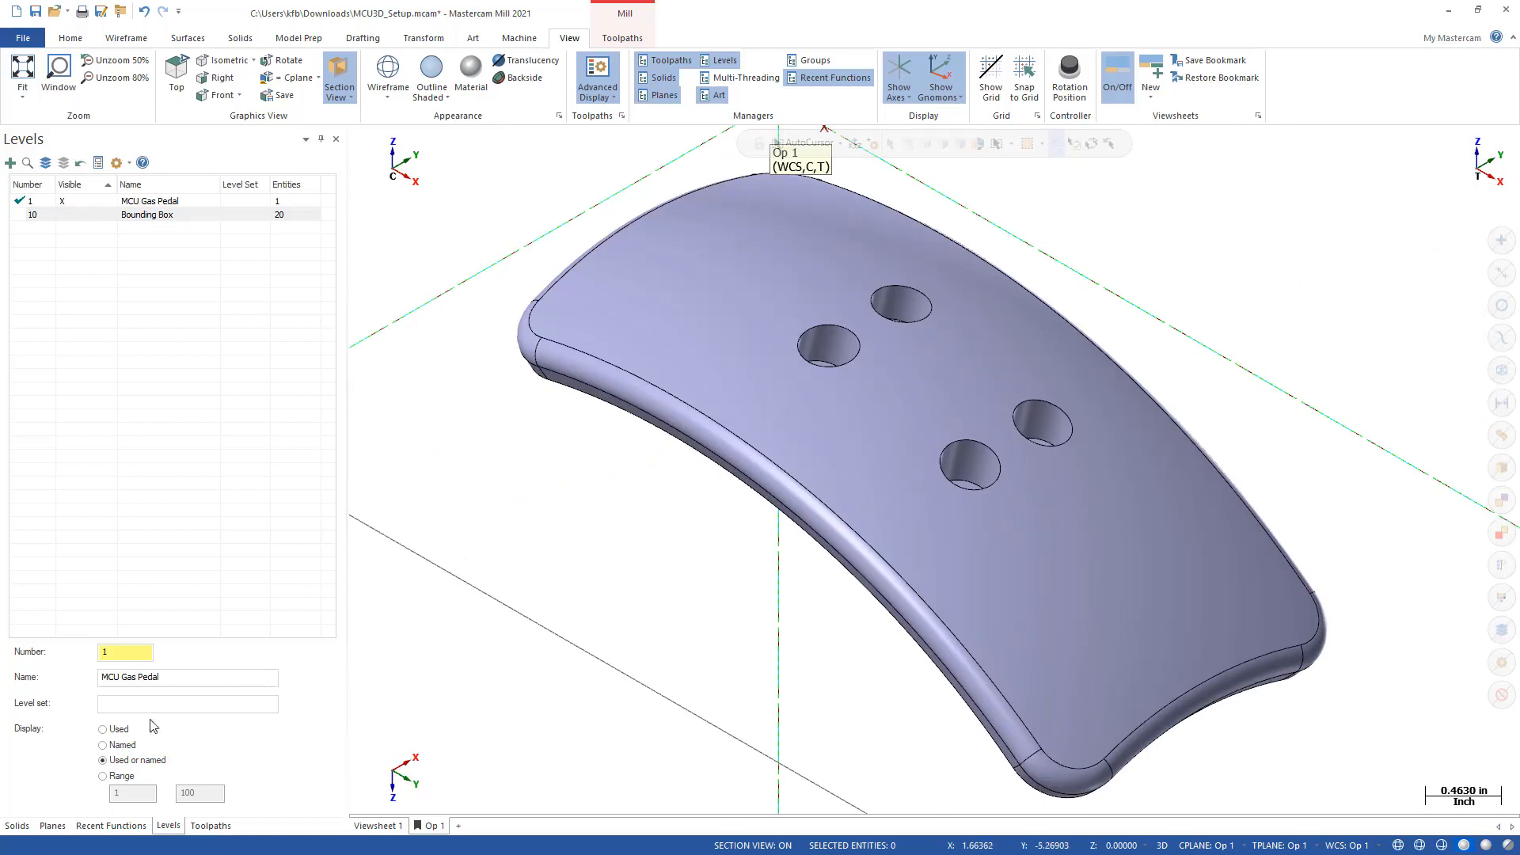
Show the planes list and save a bookmark of the current state of the Op 1 viewsheet
click(55, 825)
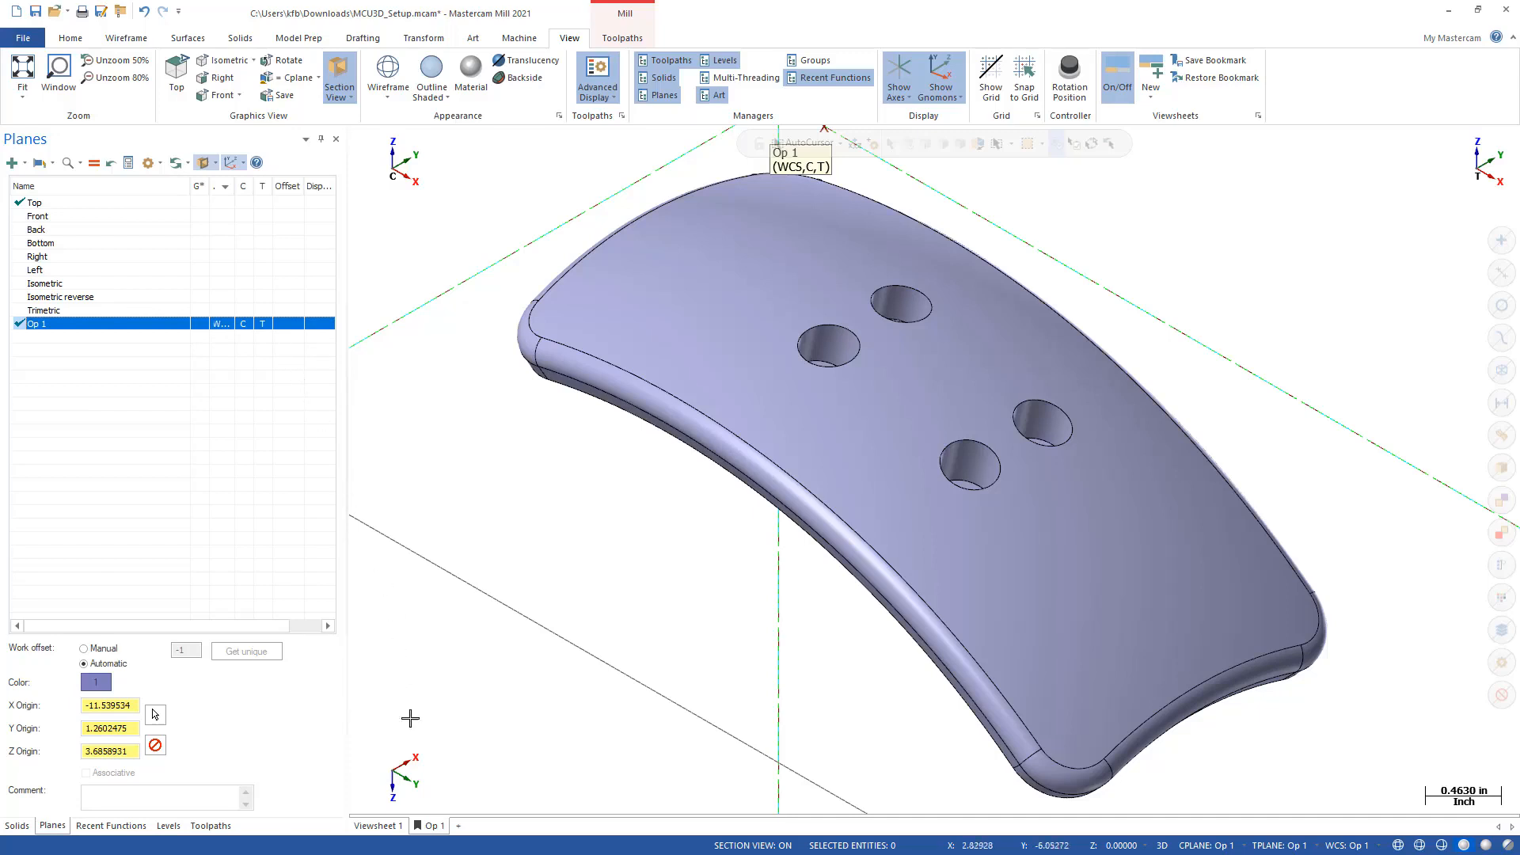
right_click(433, 827)
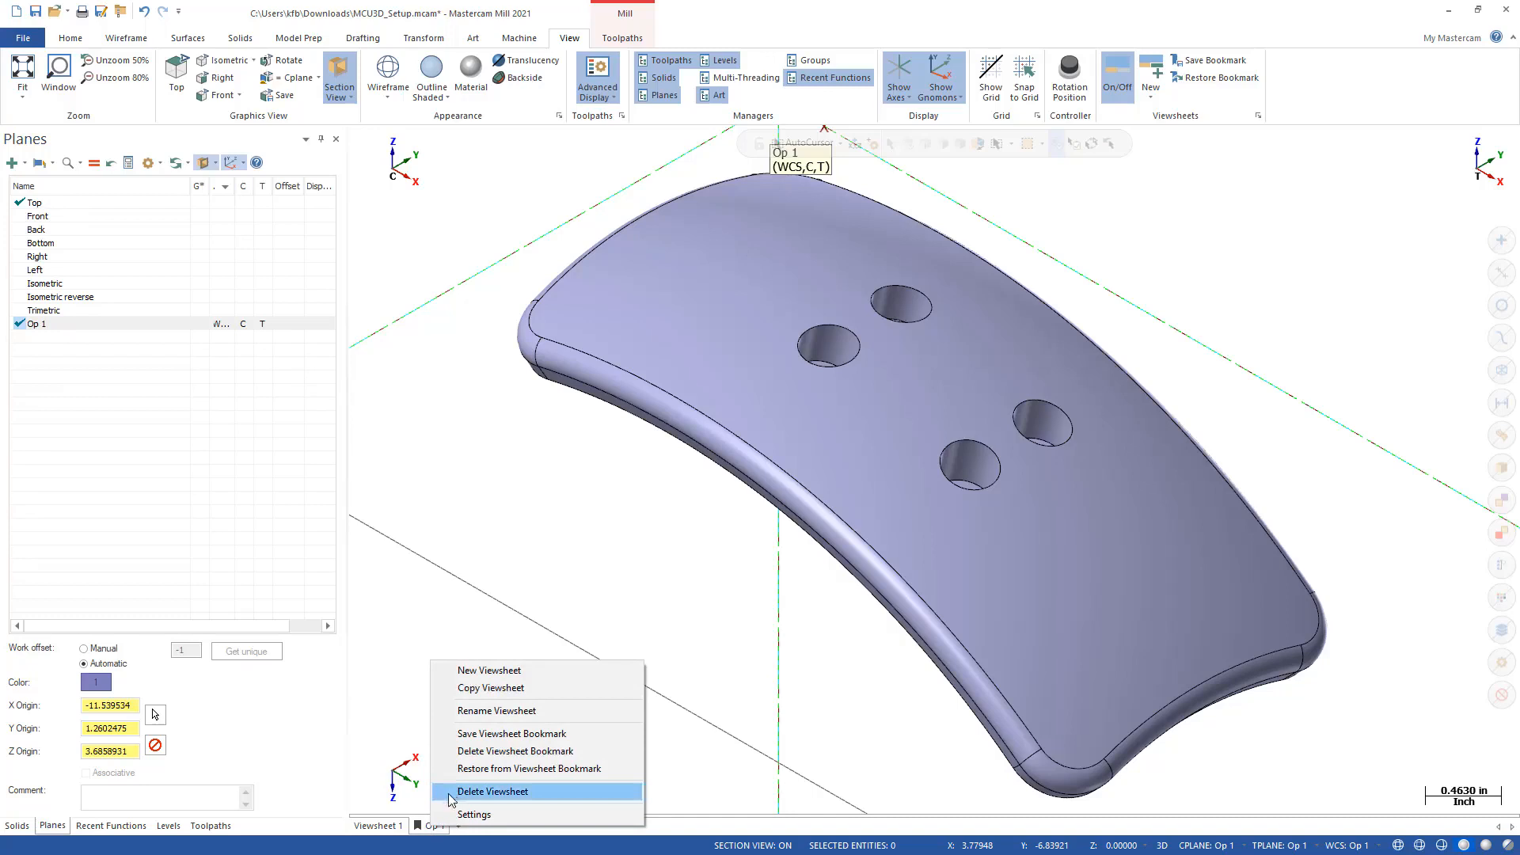
click(493, 735)
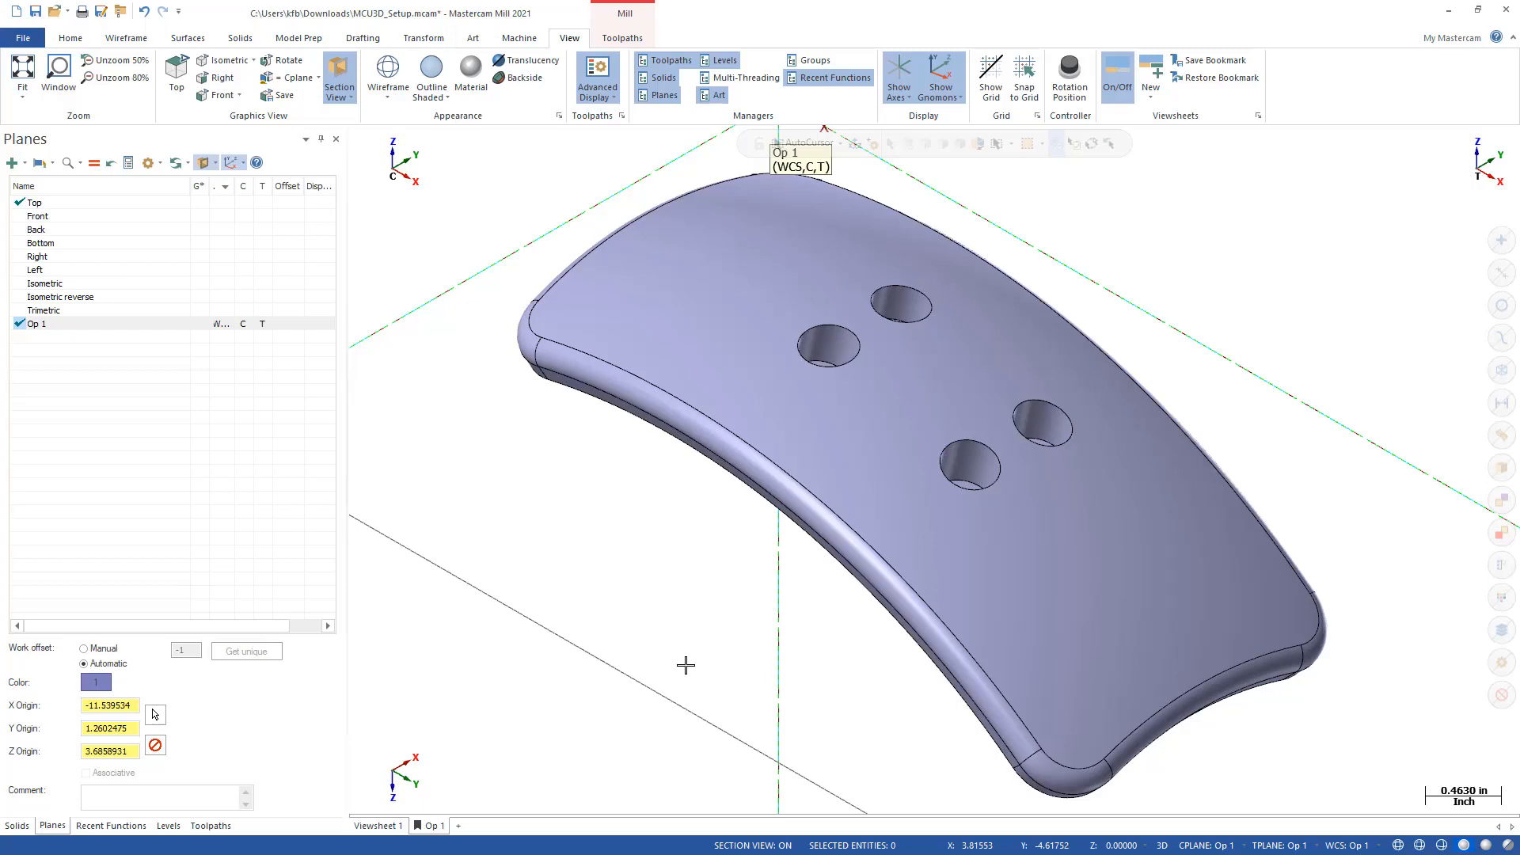
Switch to Viewsheet 1 and set its graphics view, WCS, construction plane and tool plane to Right
click(374, 828)
middle_drag(818, 562, 1048, 448)
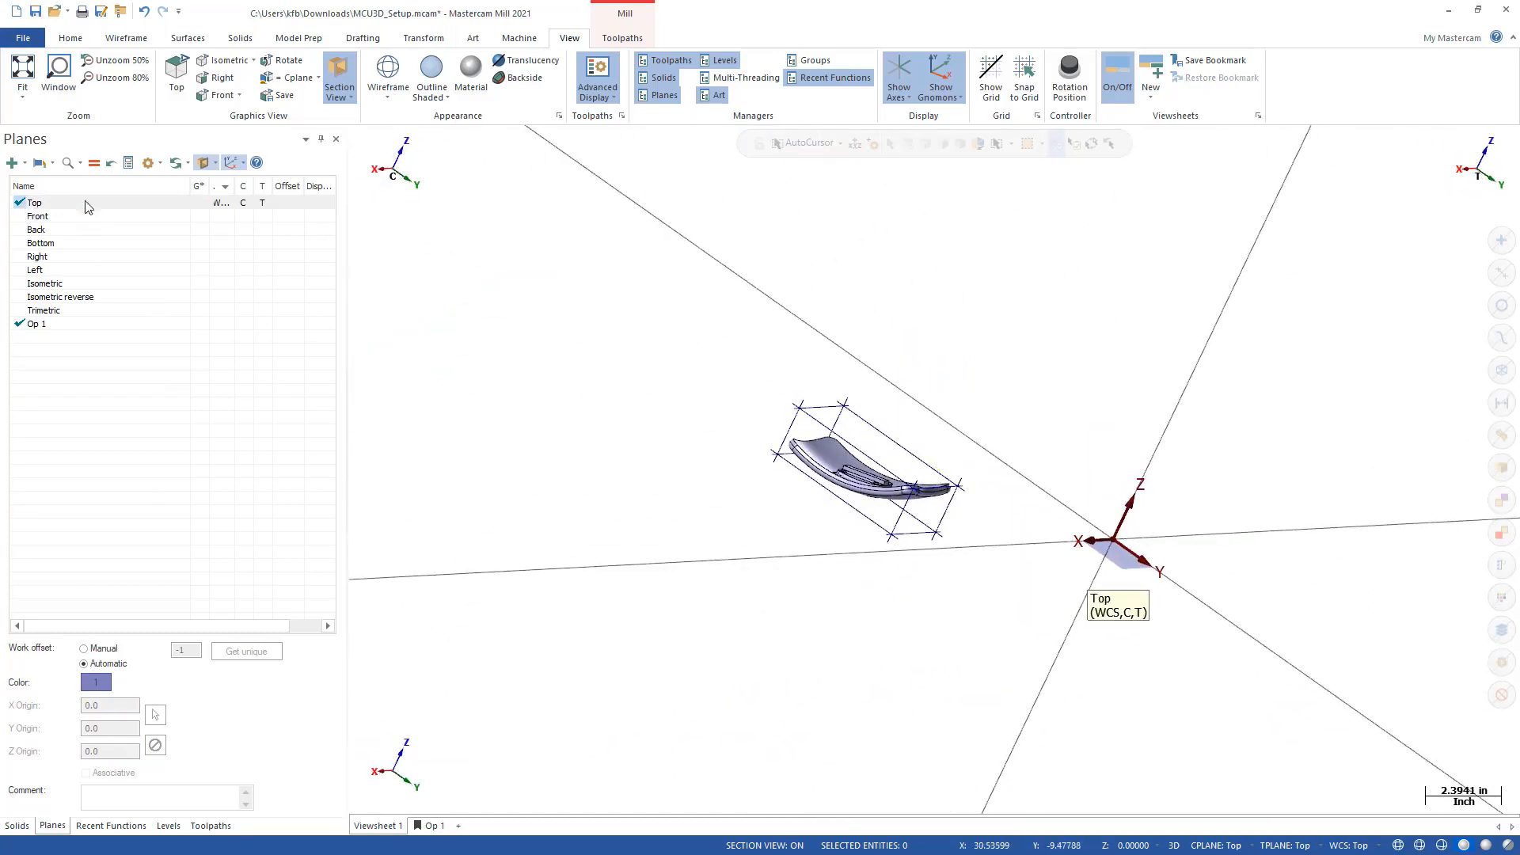
click(39, 256)
click(229, 260)
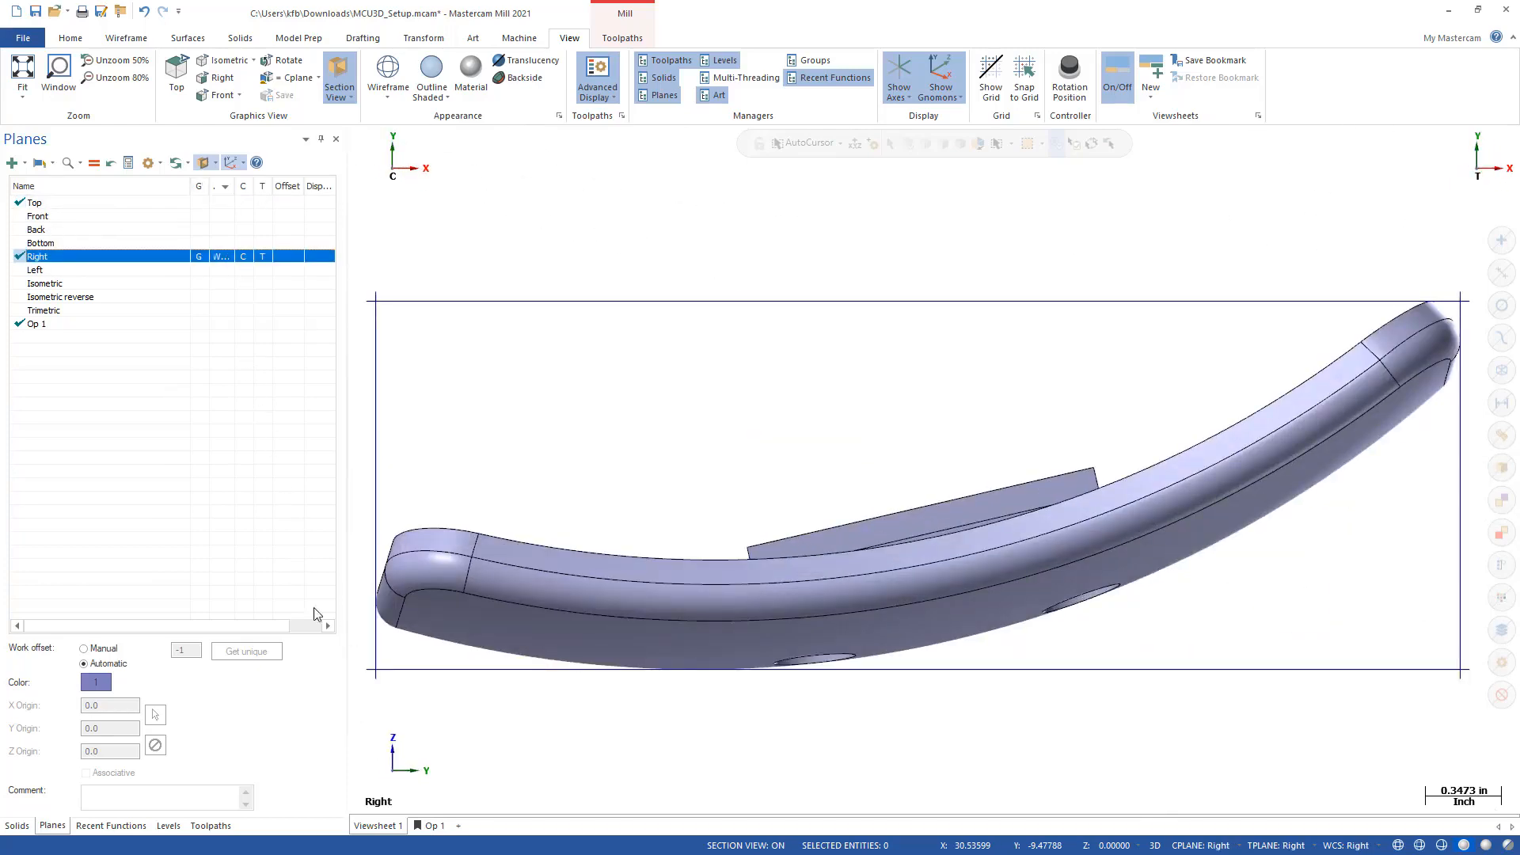
Return to the Op 1 viewsheet and show the levels list
click(435, 827)
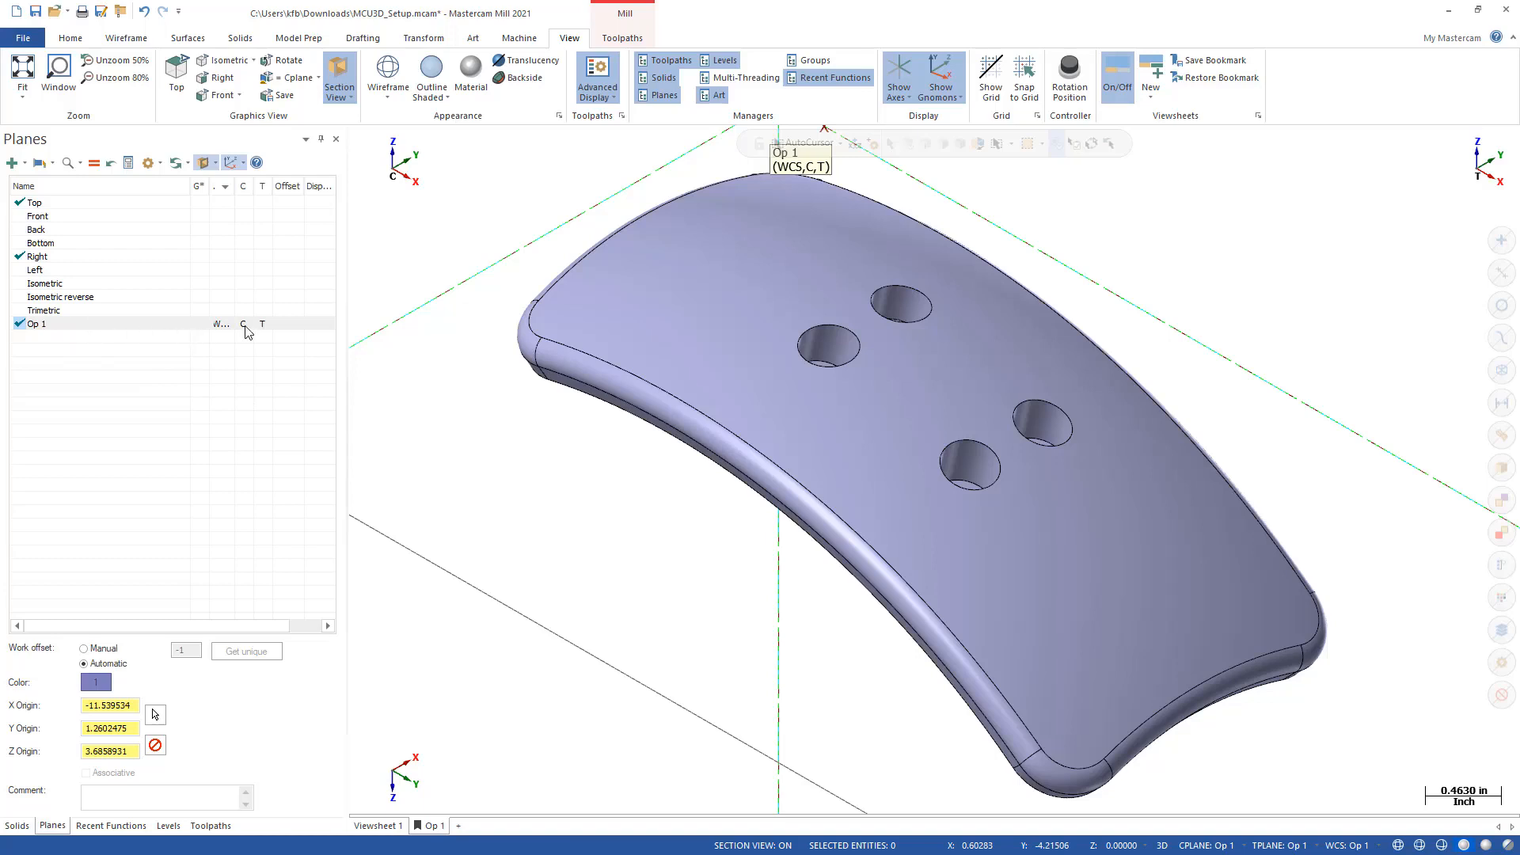
click(167, 827)
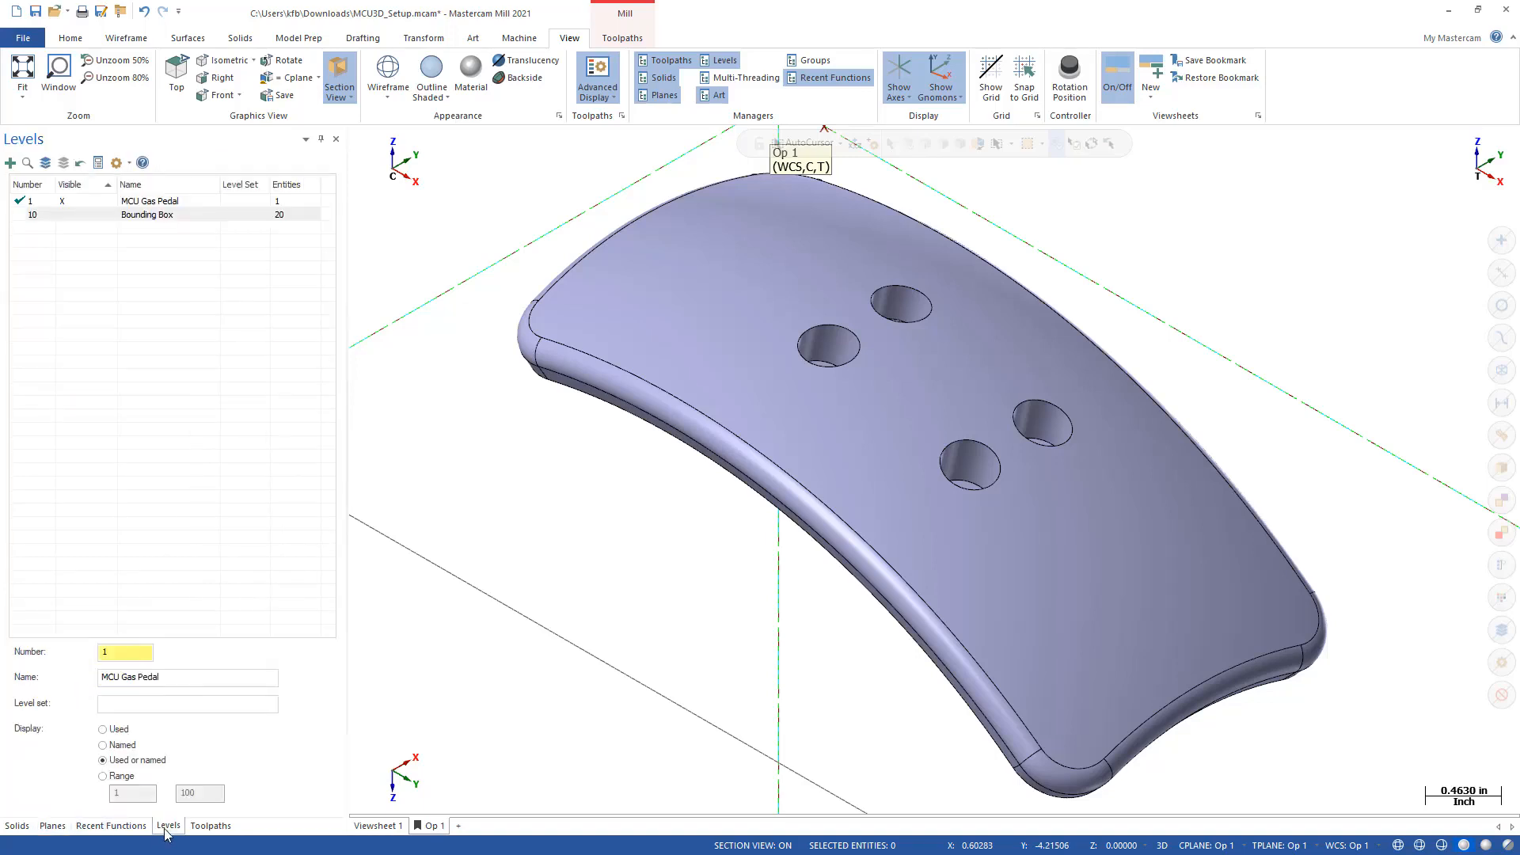